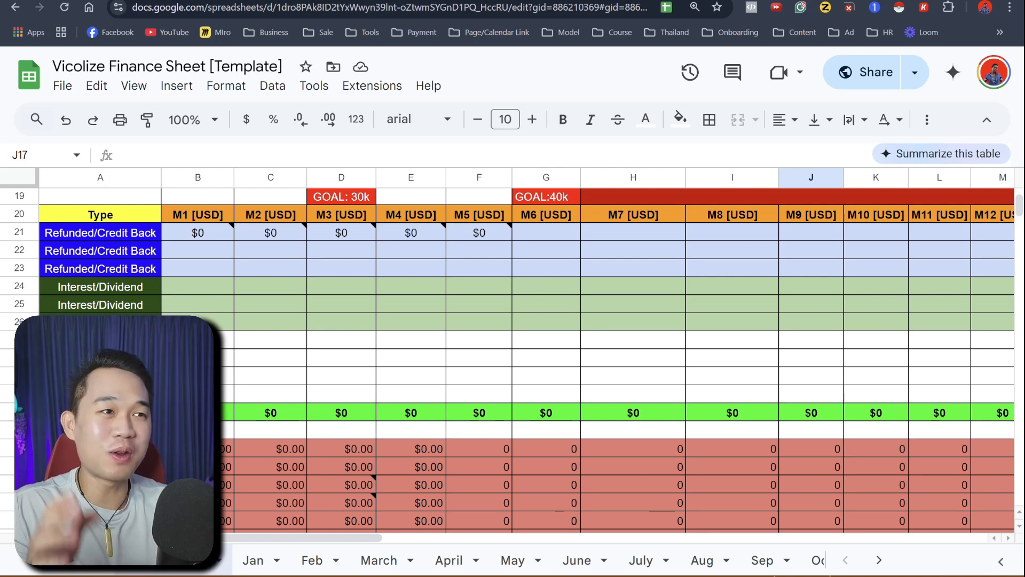
Look over the overview sheet's Income VS Expense and Total Expenses charts and its monthly income table.
{"action": "scroll", "coordinate": [512, 360], "scroll_direction": "up", "scroll_amount": 5}
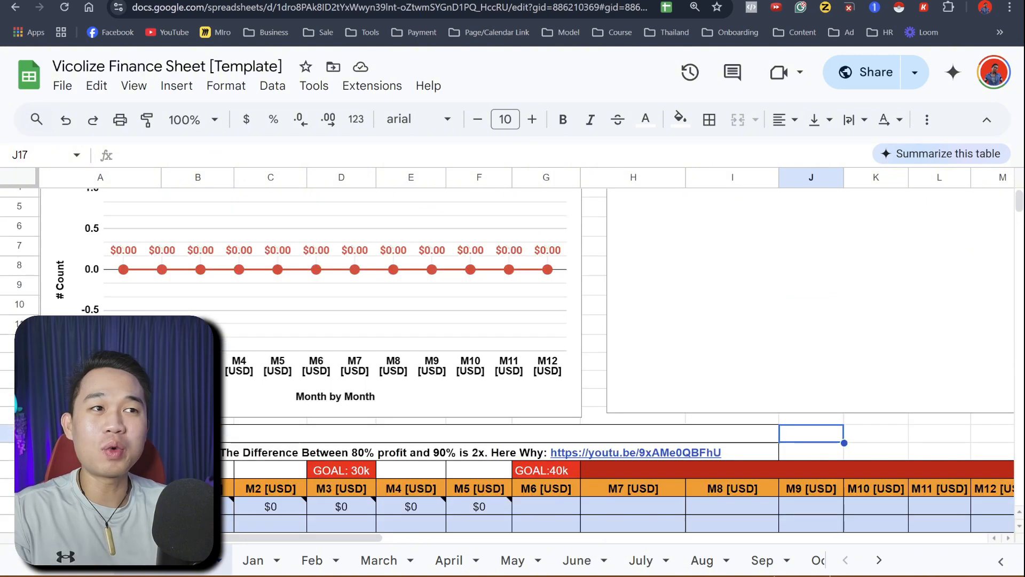
{"action": "scroll", "coordinate": [512, 360], "scroll_direction": "up", "scroll_amount": 1}
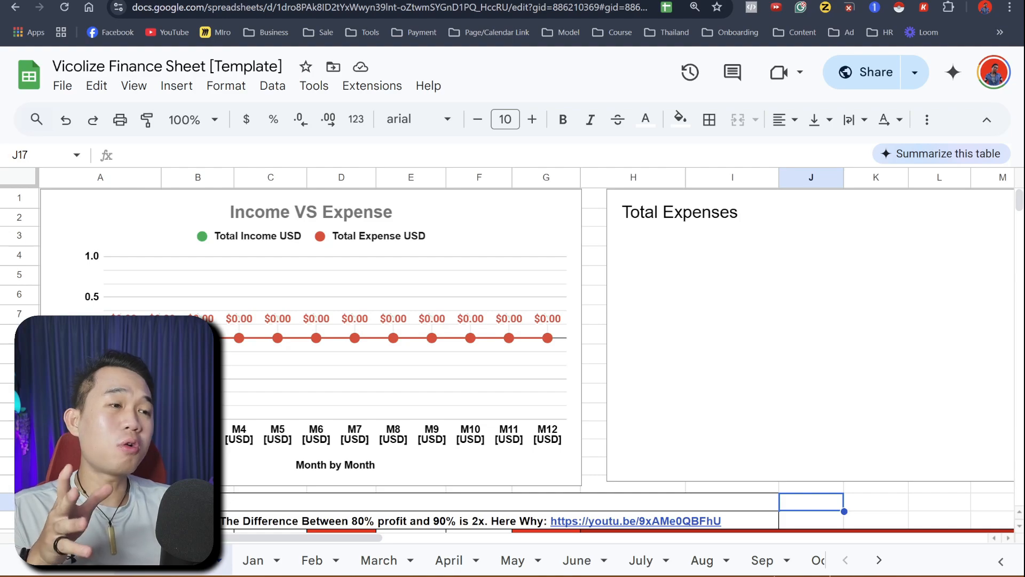
{"action": "scroll", "coordinate": [513, 360], "scroll_direction": "down", "scroll_amount": 4}
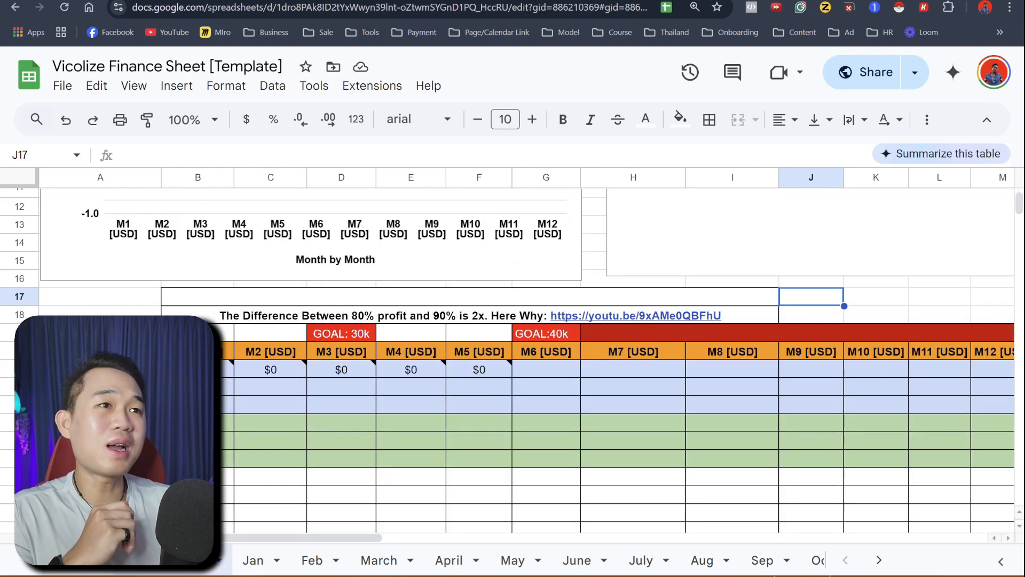
{"action": "scroll", "coordinate": [512, 360], "scroll_direction": "up", "scroll_amount": 4}
{"action": "scroll", "coordinate": [512, 361], "scroll_direction": "down", "scroll_amount": 2}
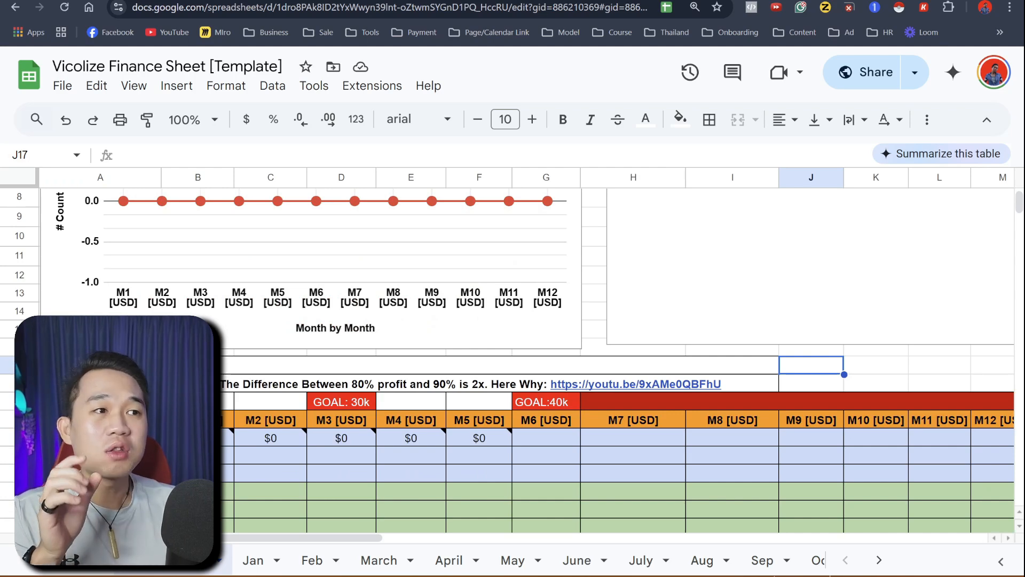
{"action": "scroll", "coordinate": [512, 360], "scroll_direction": "down", "scroll_amount": 2}
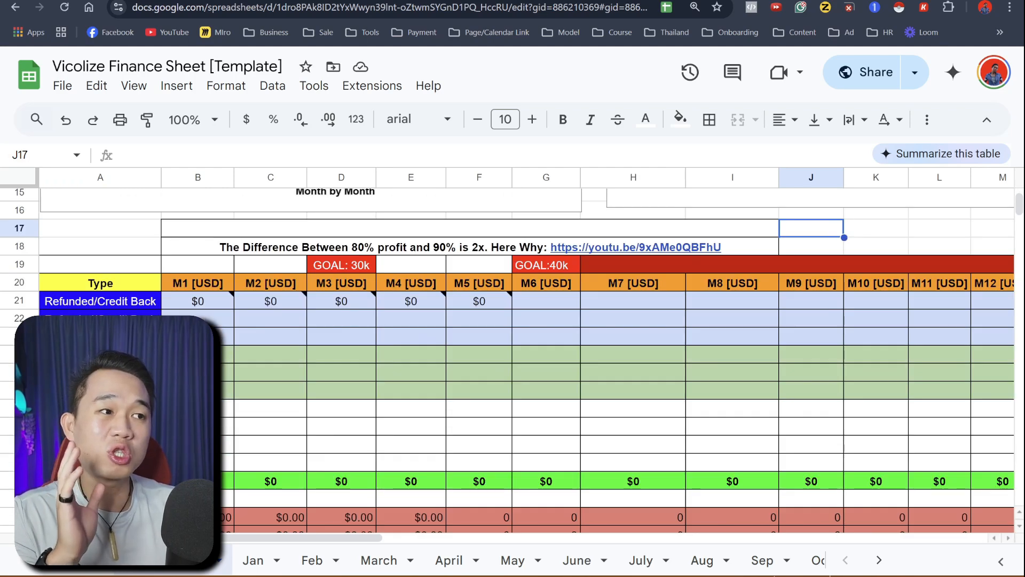
{"action": "scroll", "coordinate": [512, 361], "scroll_direction": "down", "scroll_amount": 3}
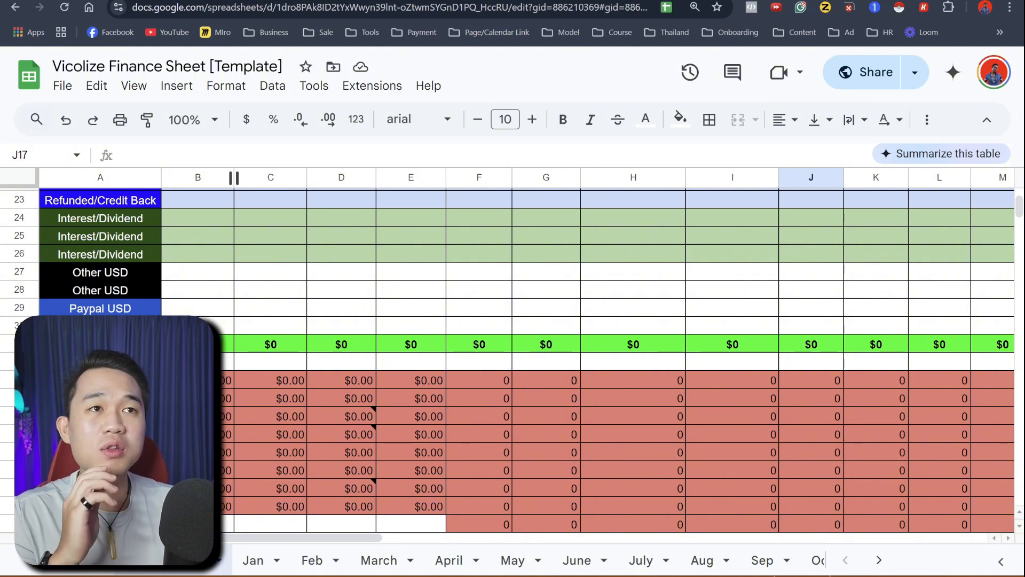
{"action": "left_click", "coordinate": [63, 86]}
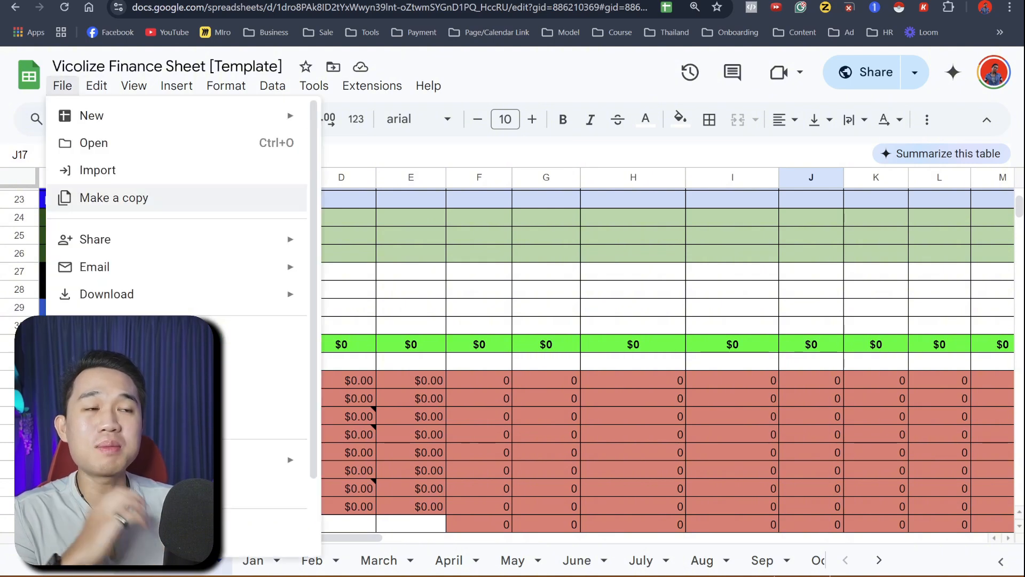
{"action": "left_click", "coordinate": [479, 289]}
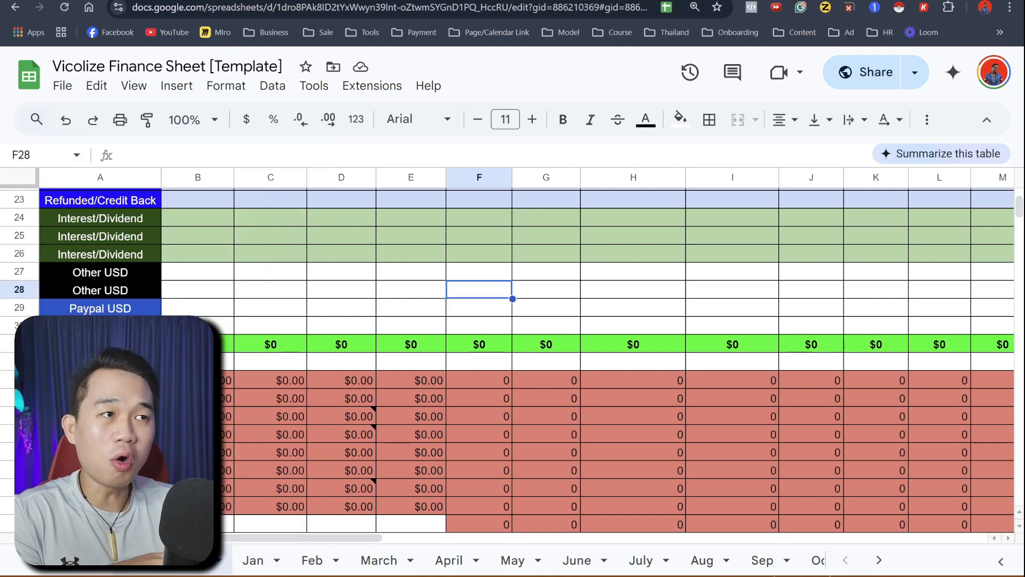
Review the monthly summary boxes with their income and expense comments below the main tables.
{"action": "scroll", "coordinate": [479, 289], "scroll_direction": "down", "scroll_amount": 7}
{"action": "scroll", "coordinate": [513, 353], "scroll_direction": "down", "scroll_amount": 3}
{"action": "scroll", "coordinate": [512, 353], "scroll_direction": "up", "scroll_amount": 2}
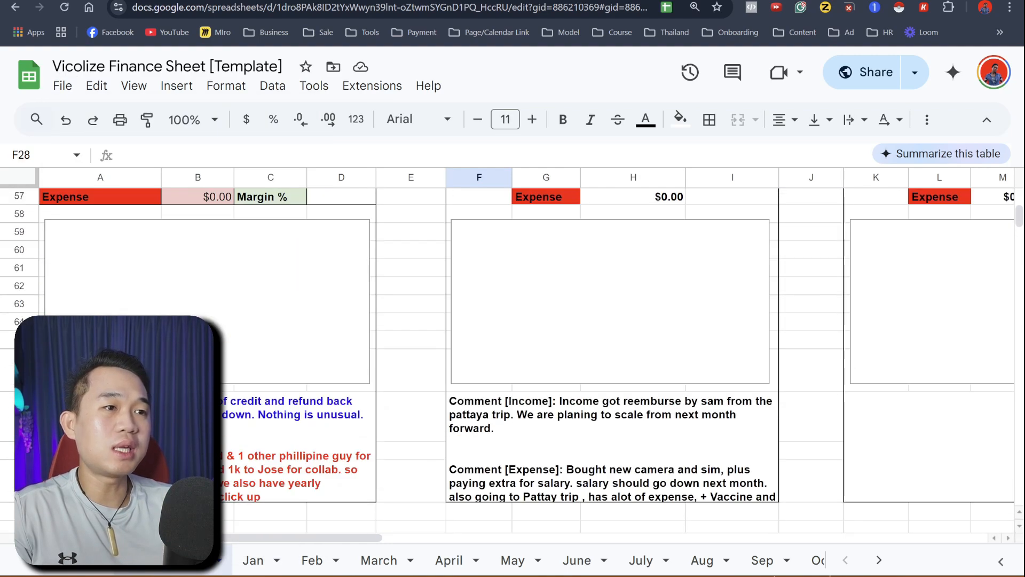
{"action": "scroll", "coordinate": [512, 352], "scroll_direction": "down", "scroll_amount": 2}
{"action": "scroll", "coordinate": [513, 352], "scroll_direction": "up", "scroll_amount": 5}
{"action": "scroll", "coordinate": [512, 352], "scroll_direction": "down", "scroll_amount": 2}
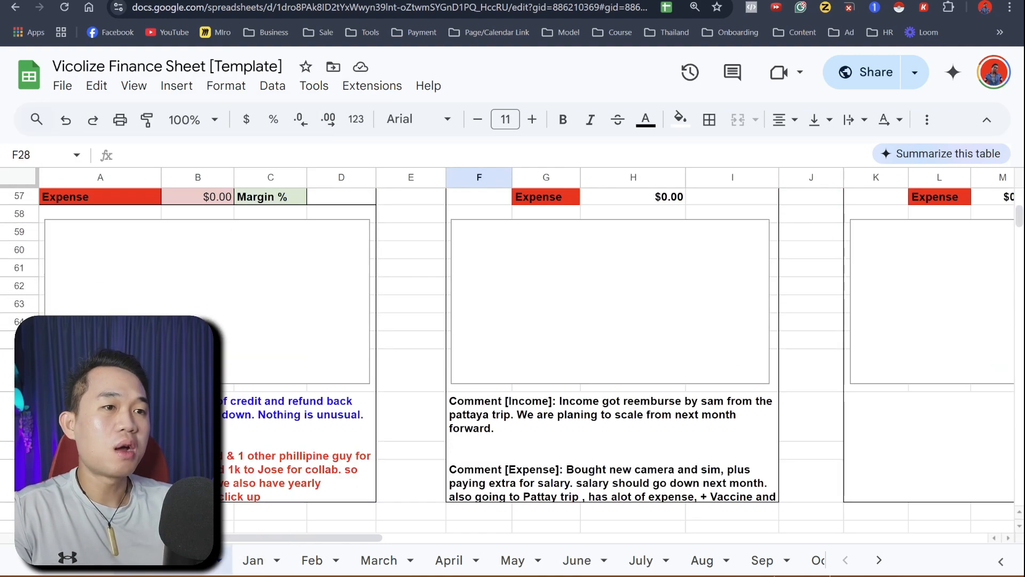
Look through the Jan, Feb and Dec expense sheets and return to the yearly overview sheet.
{"action": "left_click", "coordinate": [253, 560]}
{"action": "left_click", "coordinate": [312, 560]}
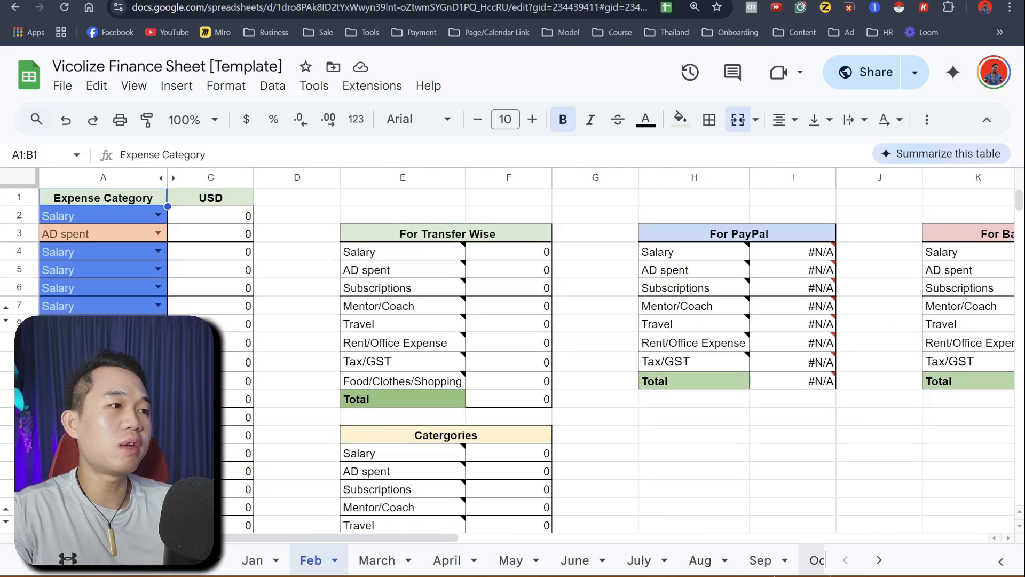
{"action": "left_click", "coordinate": [879, 560]}
{"action": "left_click", "coordinate": [788, 560]}
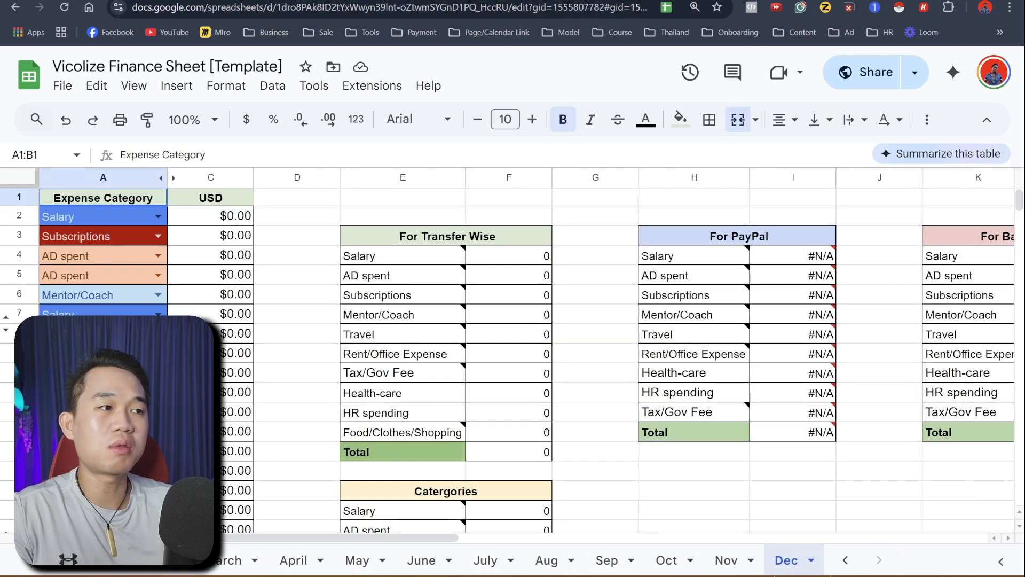
{"action": "left_click", "coordinate": [845, 560]}
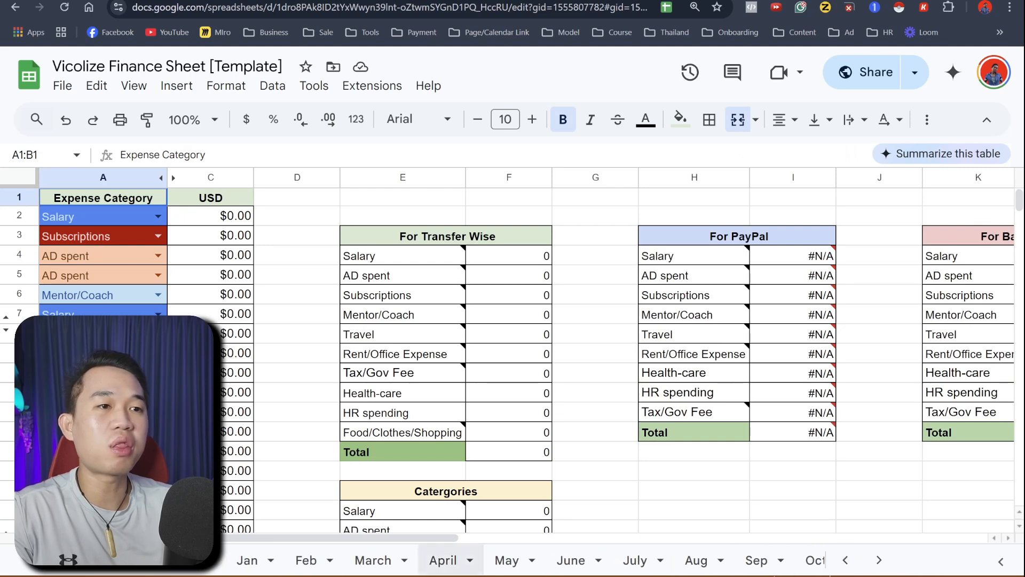
{"action": "left_click", "coordinate": [171, 560]}
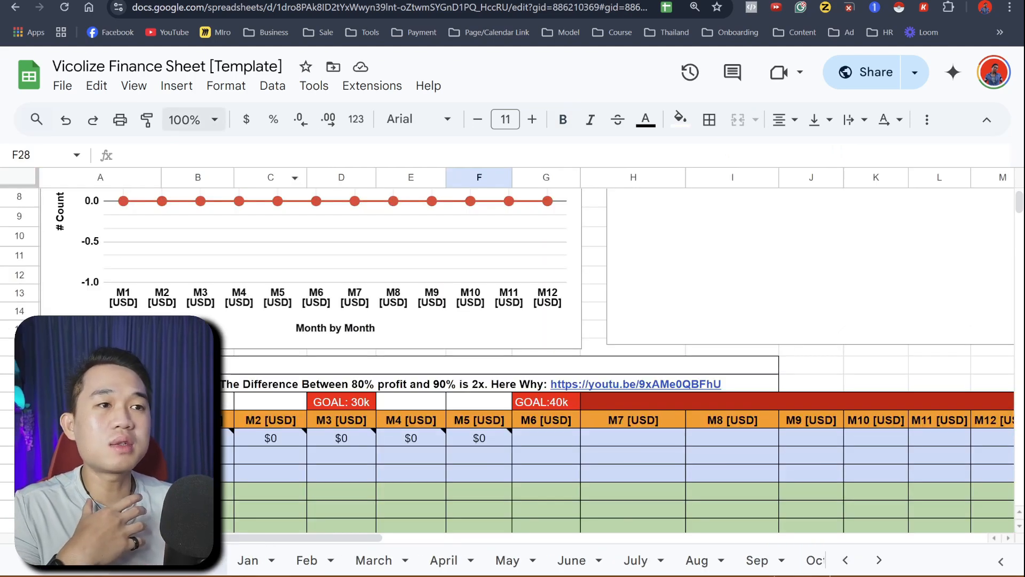
Make a copy of the template spreadsheet named "Vicolize Finance Sheet 2026" in My Drive.
{"action": "scroll", "coordinate": [512, 361], "scroll_direction": "down", "scroll_amount": 10}
{"action": "scroll", "coordinate": [513, 361], "scroll_direction": "down", "scroll_amount": 4}
{"action": "scroll", "coordinate": [512, 361], "scroll_direction": "up", "scroll_amount": 7}
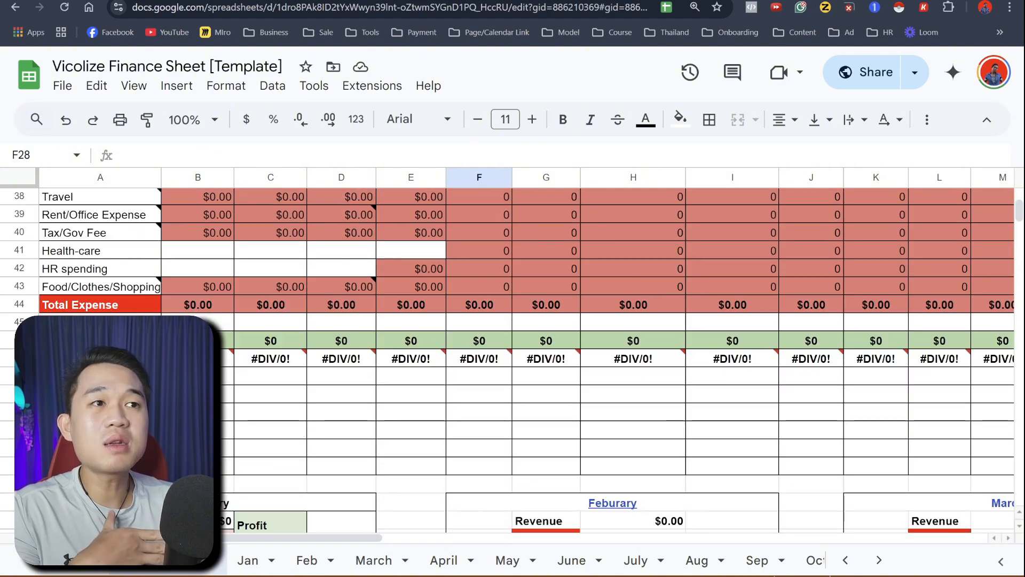
{"action": "left_click", "coordinate": [62, 86]}
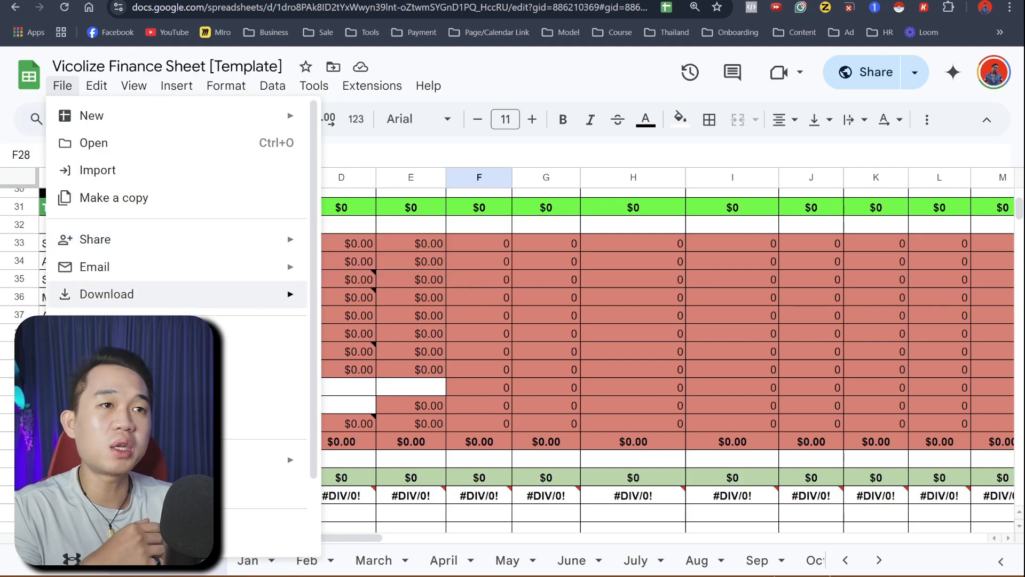
{"action": "left_click", "coordinate": [113, 198]}
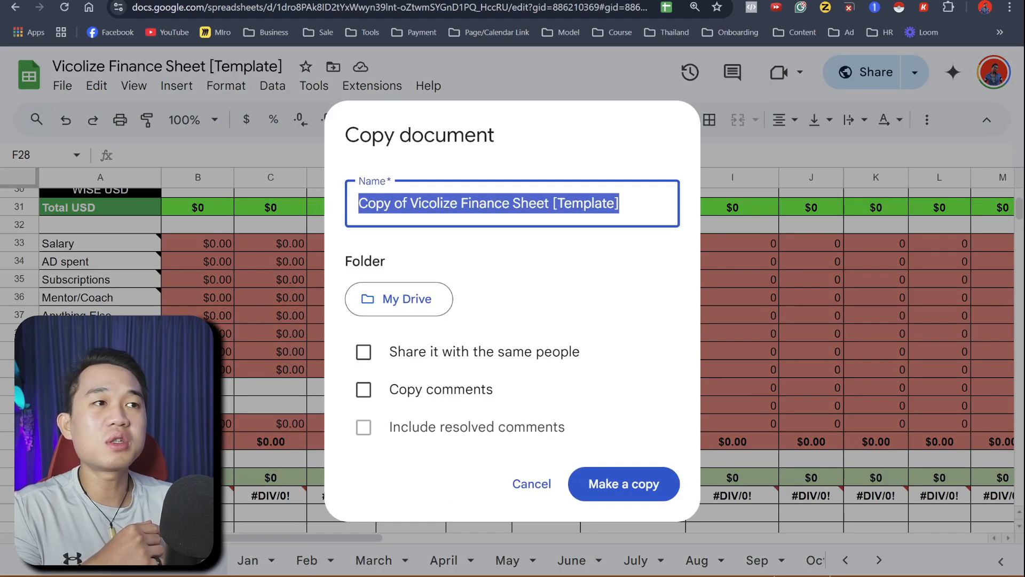
{"action": "left_click", "coordinate": [521, 204]}
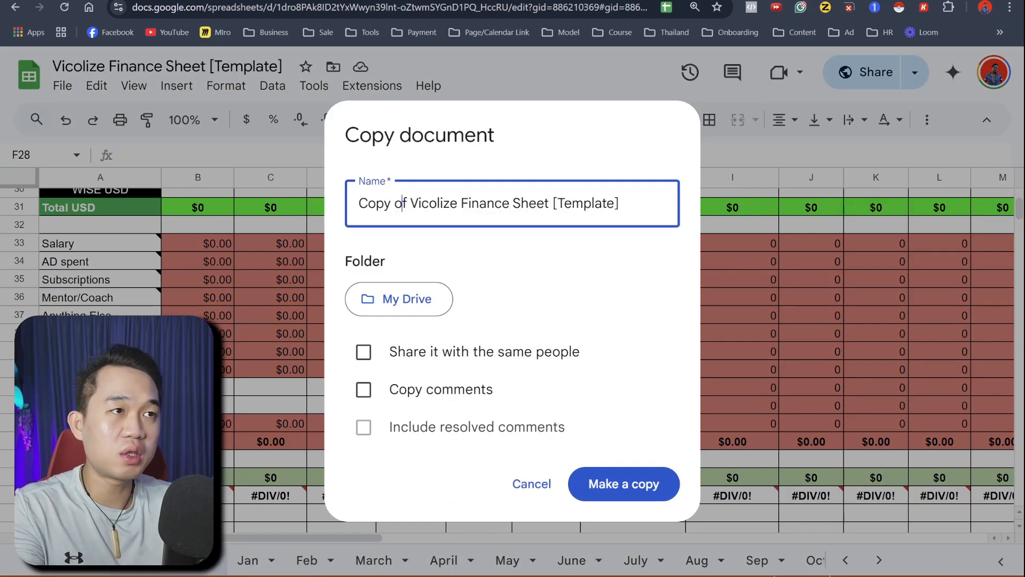
{"action": "left_click_drag", "start_coordinate": [410, 203], "coordinate": [358, 203]}
{"action": "key", "text": "BackSpace"}
{"action": "left_click_drag", "start_coordinate": [567, 203], "coordinate": [500, 204]}
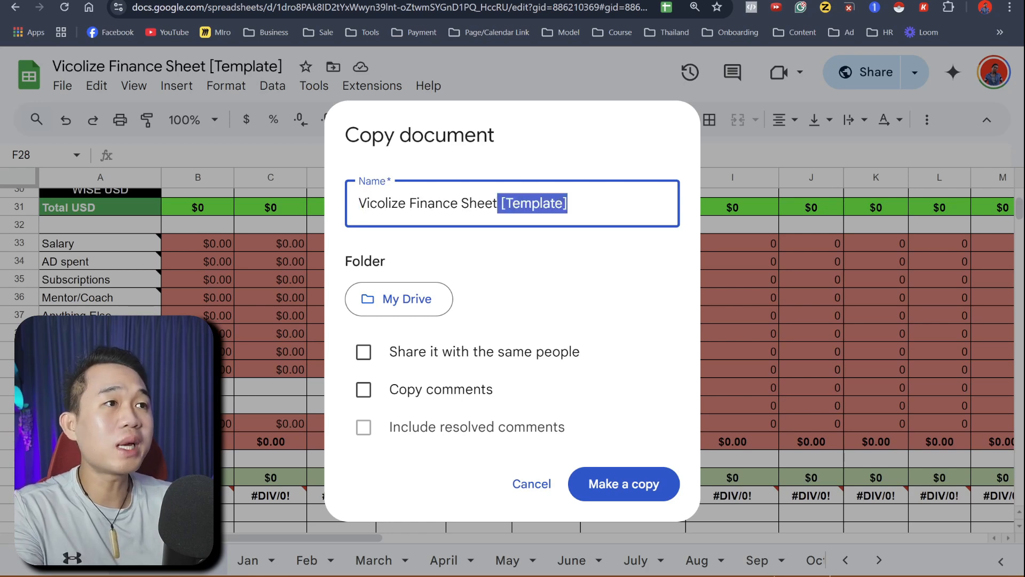
{"action": "type", "text": "2026"}
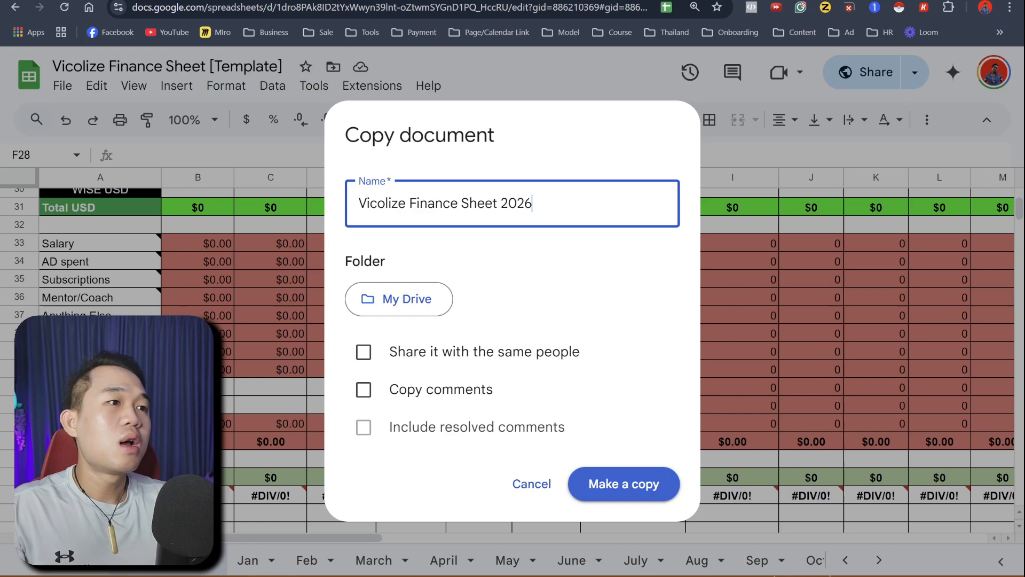
{"action": "left_click", "coordinate": [624, 484]}
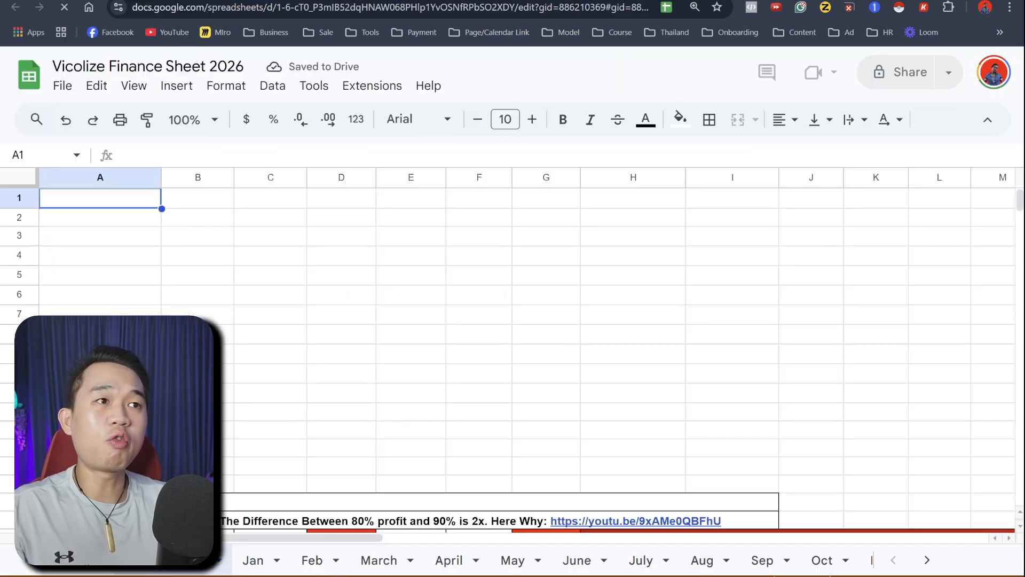
Look over the income, expense and profit rows of the copied finance sheet.
{"action": "scroll", "coordinate": [512, 346], "scroll_direction": "down", "scroll_amount": 10}
{"action": "scroll", "coordinate": [341, 366], "scroll_direction": "down", "scroll_amount": 1}
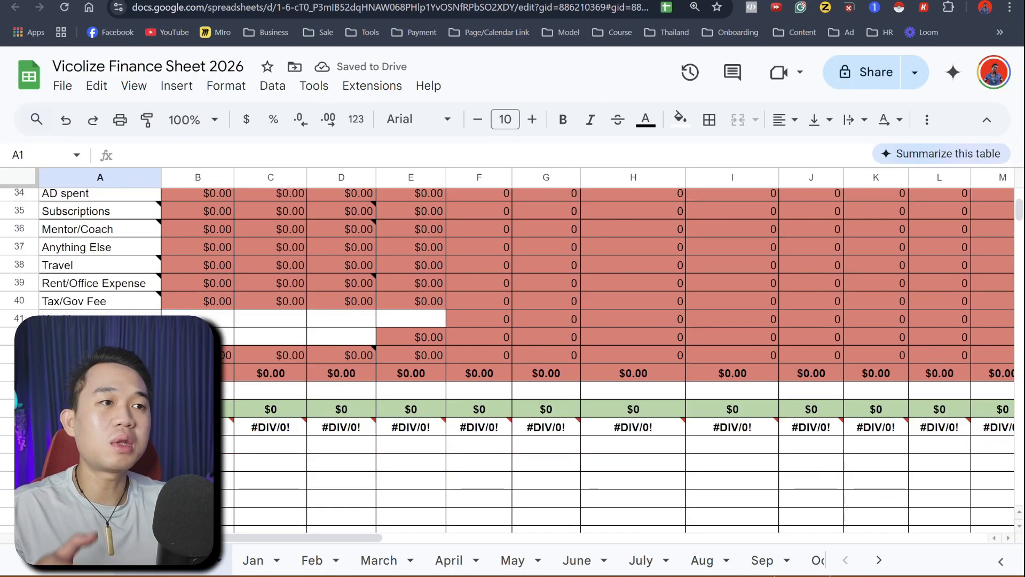
{"action": "scroll", "coordinate": [342, 365], "scroll_direction": "up", "scroll_amount": 2}
{"action": "scroll", "coordinate": [342, 366], "scroll_direction": "up", "scroll_amount": 4}
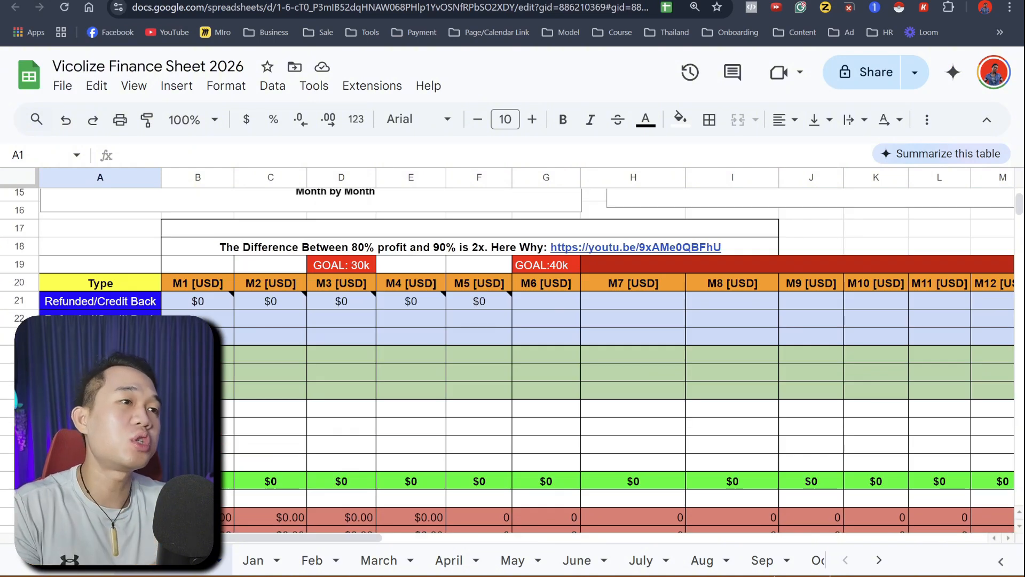
{"action": "scroll", "coordinate": [342, 366], "scroll_direction": "up", "scroll_amount": 2}
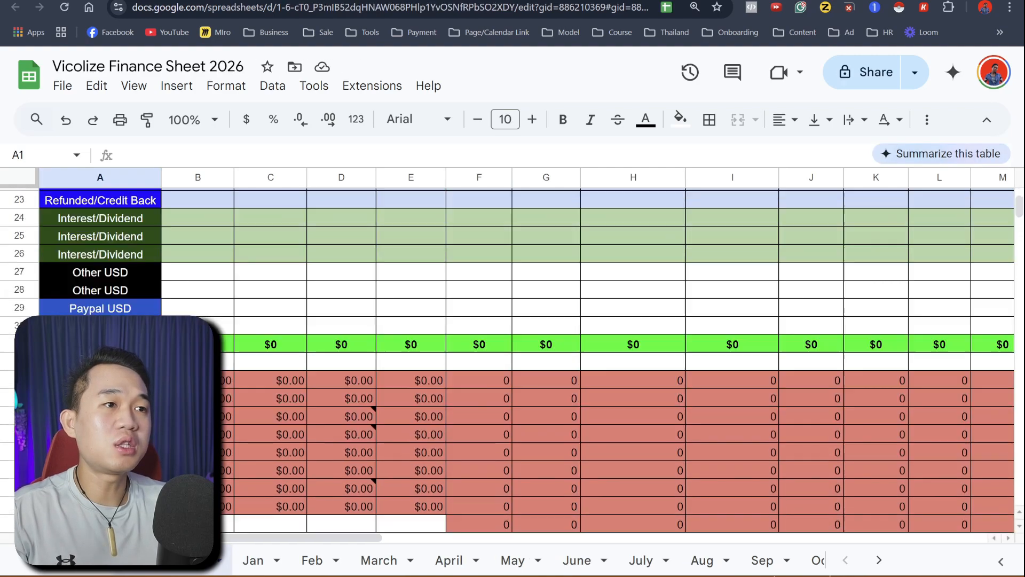
{"action": "scroll", "coordinate": [507, 360], "scroll_direction": "down", "scroll_amount": 4}
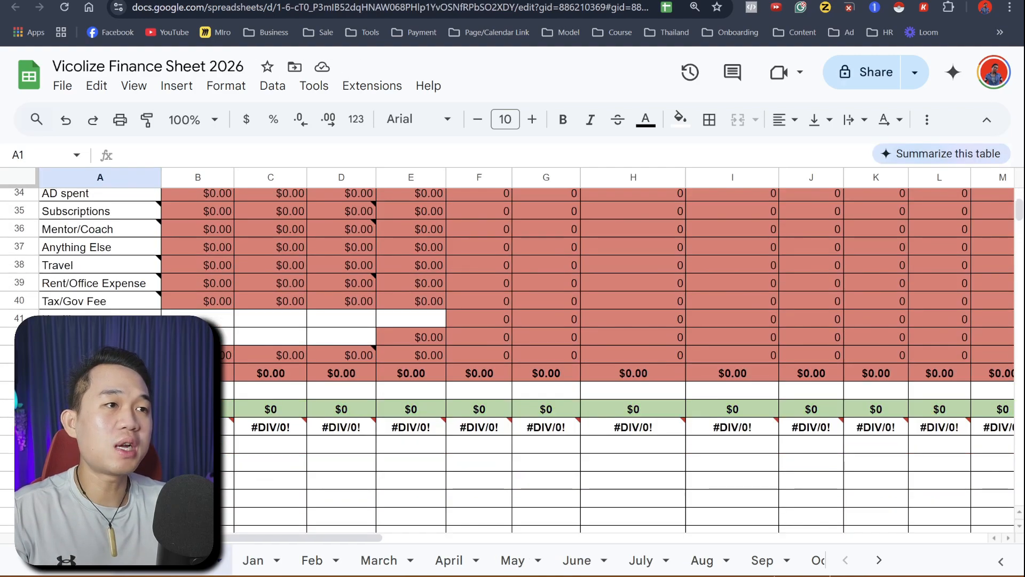
{"action": "scroll", "coordinate": [512, 361], "scroll_direction": "up", "scroll_amount": 7}
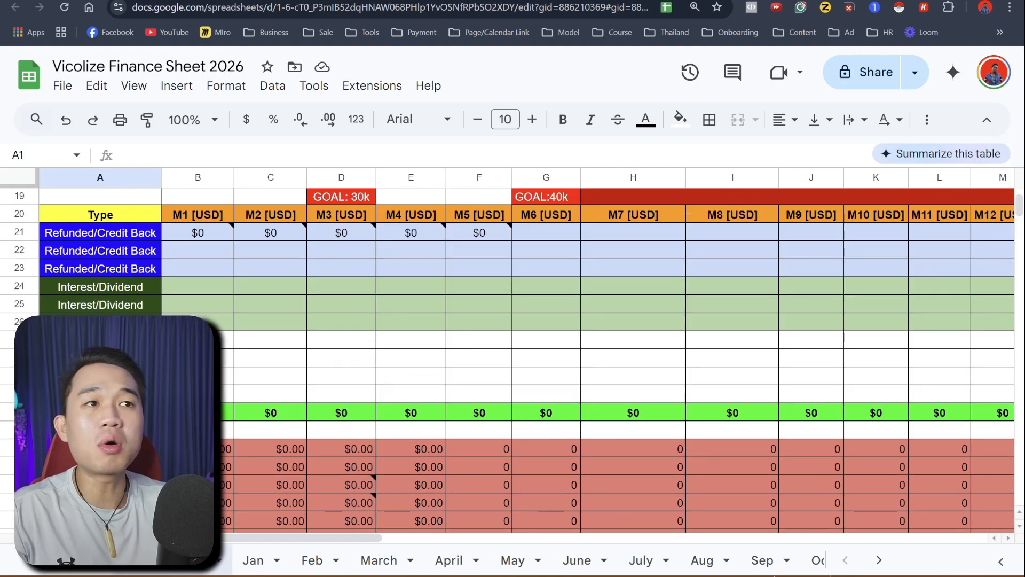
{"action": "scroll", "coordinate": [513, 360], "scroll_direction": "down", "scroll_amount": 2}
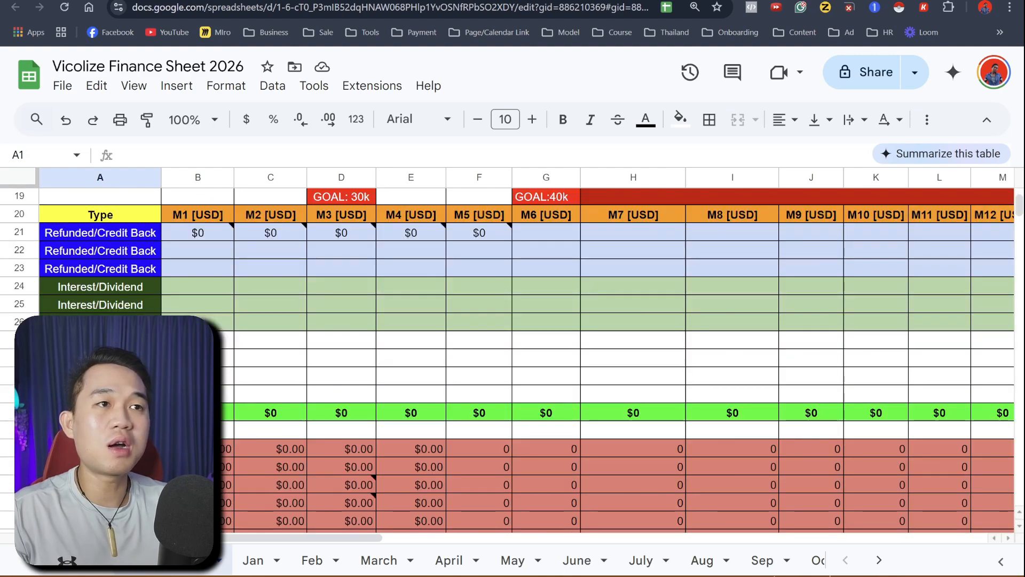
Inspect the month headers M1 to M12 and the Total column's sum formulas for the income rows.
{"action": "left_click", "coordinate": [197, 215]}
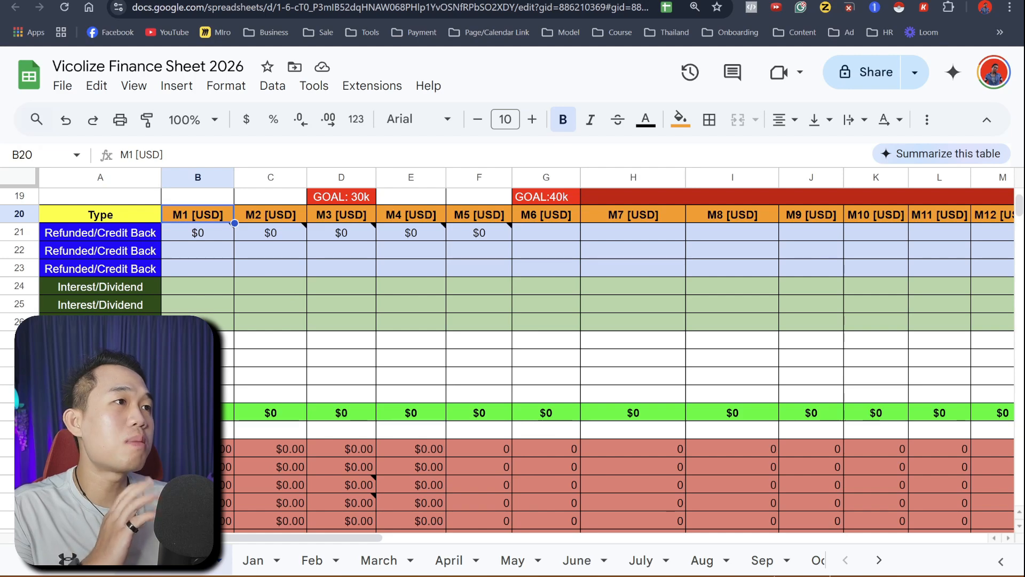
{"action": "scroll", "coordinate": [525, 354], "scroll_direction": "right", "scroll_amount": 3}
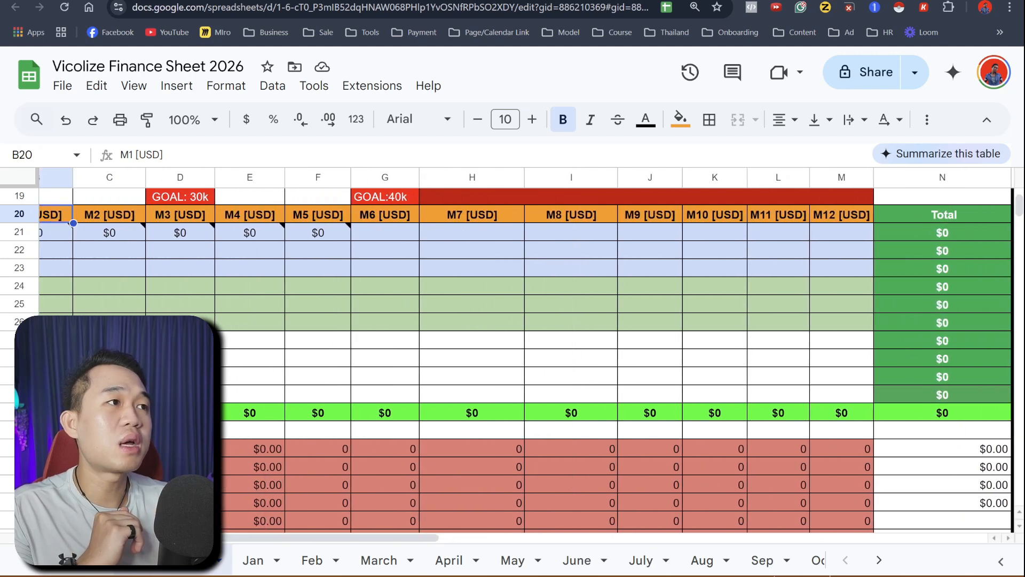
{"action": "scroll", "coordinate": [525, 355], "scroll_direction": "up", "scroll_amount": 3}
{"action": "left_click_drag", "start_coordinate": [942, 369], "coordinate": [942, 423]}
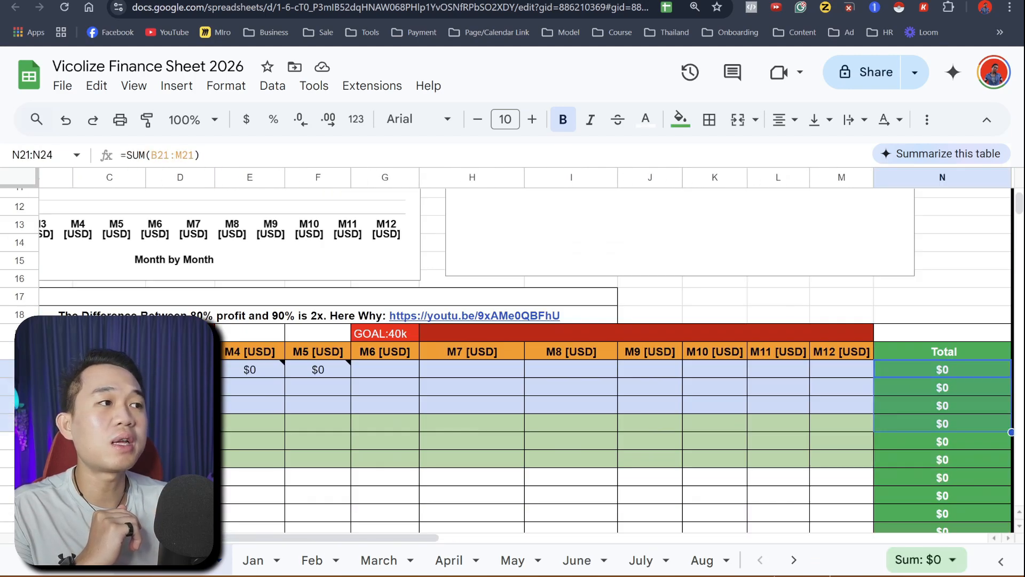
{"action": "scroll", "coordinate": [525, 355], "scroll_direction": "down", "scroll_amount": 5}
{"action": "left_click", "coordinate": [942, 275]}
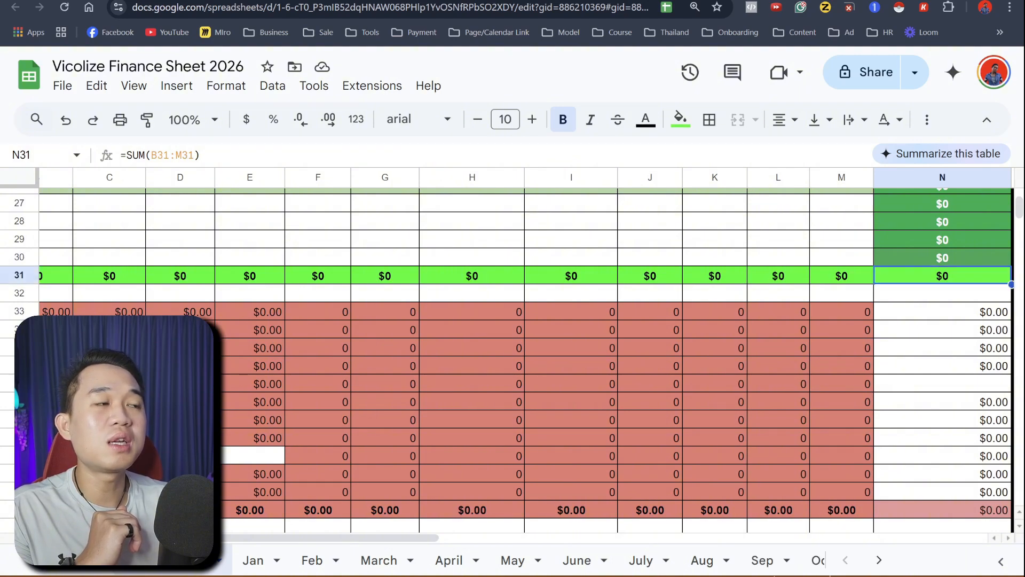
Inspect the row 18 note on 80% versus 90% profit and preview its linked YouTube video.
{"action": "scroll", "coordinate": [525, 355], "scroll_direction": "up", "scroll_amount": 6}
{"action": "key", "text": "ctrl+minus"}
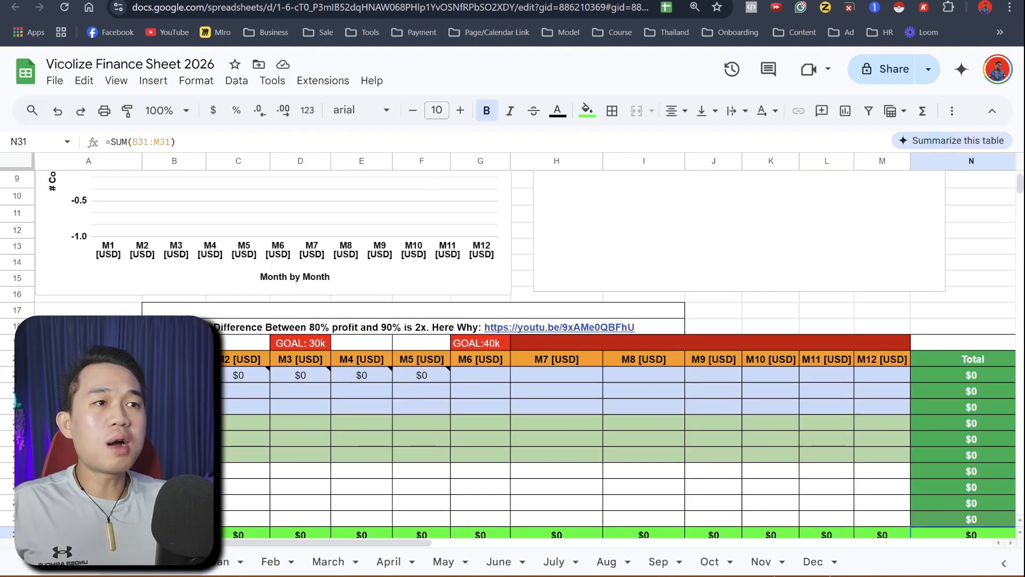
{"action": "scroll", "coordinate": [525, 354], "scroll_direction": "down", "scroll_amount": 3}
{"action": "scroll", "coordinate": [525, 354], "scroll_direction": "up", "scroll_amount": 1}
{"action": "left_click", "coordinate": [480, 258]}
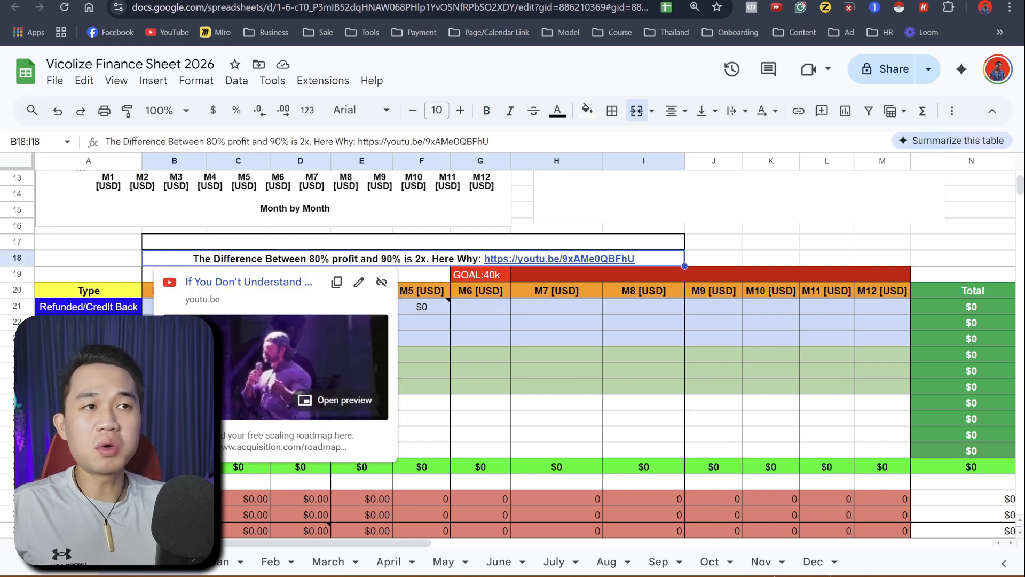
{"action": "left_click", "coordinate": [480, 322]}
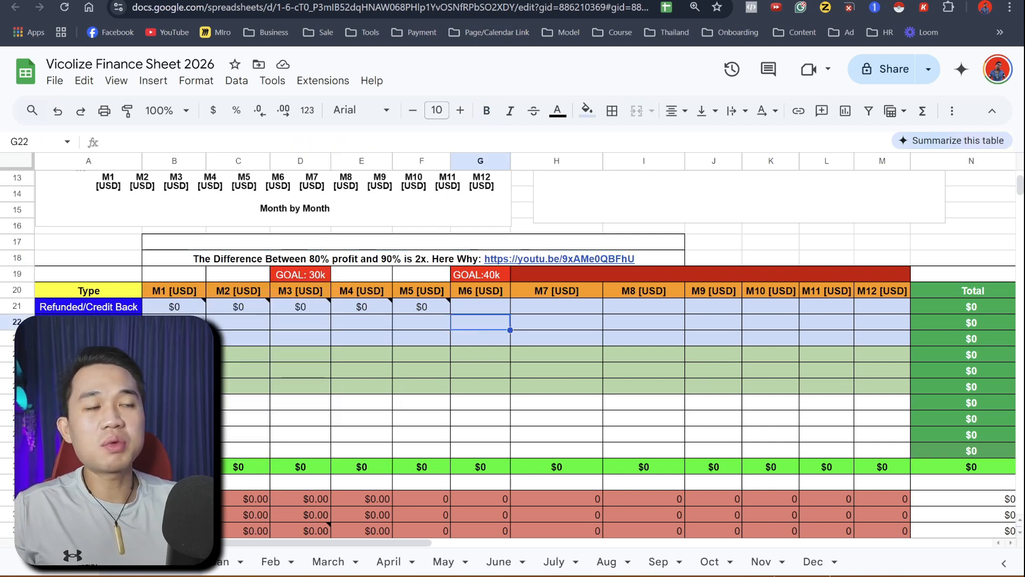
{"action": "left_click", "coordinate": [448, 258]}
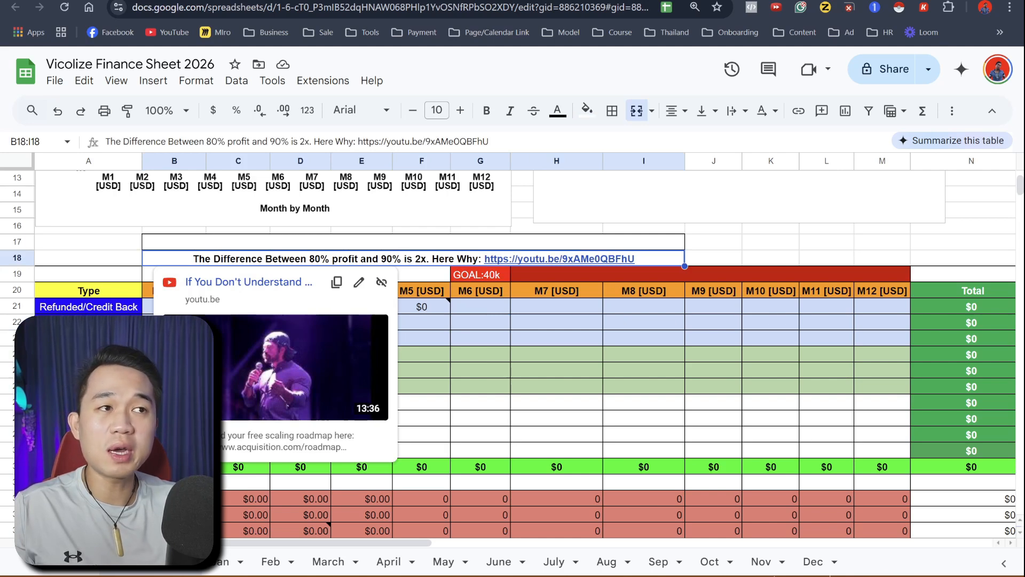
{"action": "left_click", "coordinate": [556, 306]}
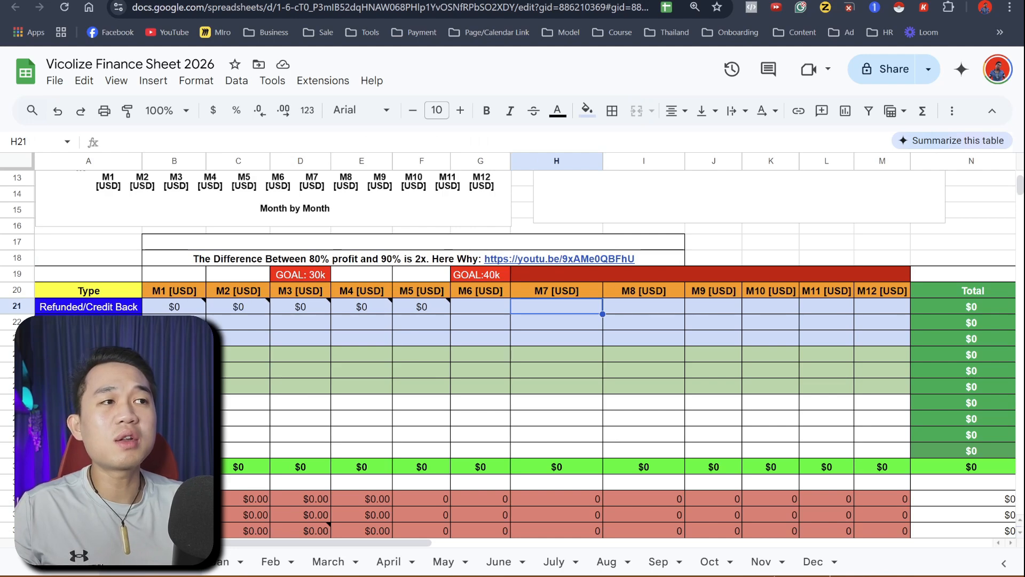
{"action": "left_click", "coordinate": [557, 258]}
{"action": "left_click", "coordinate": [557, 338]}
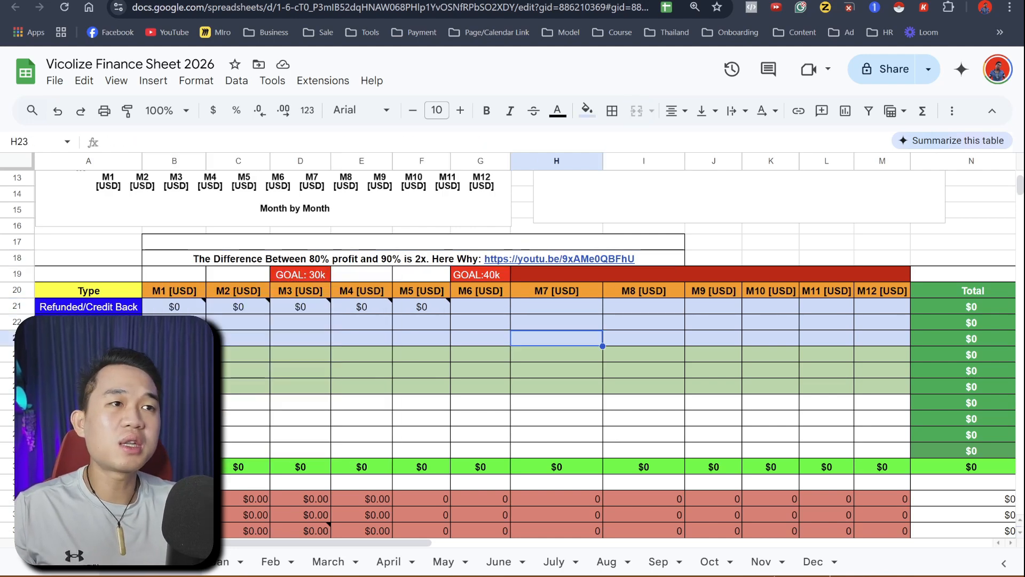
{"action": "scroll", "coordinate": [556, 339], "scroll_direction": "up", "scroll_amount": 1}
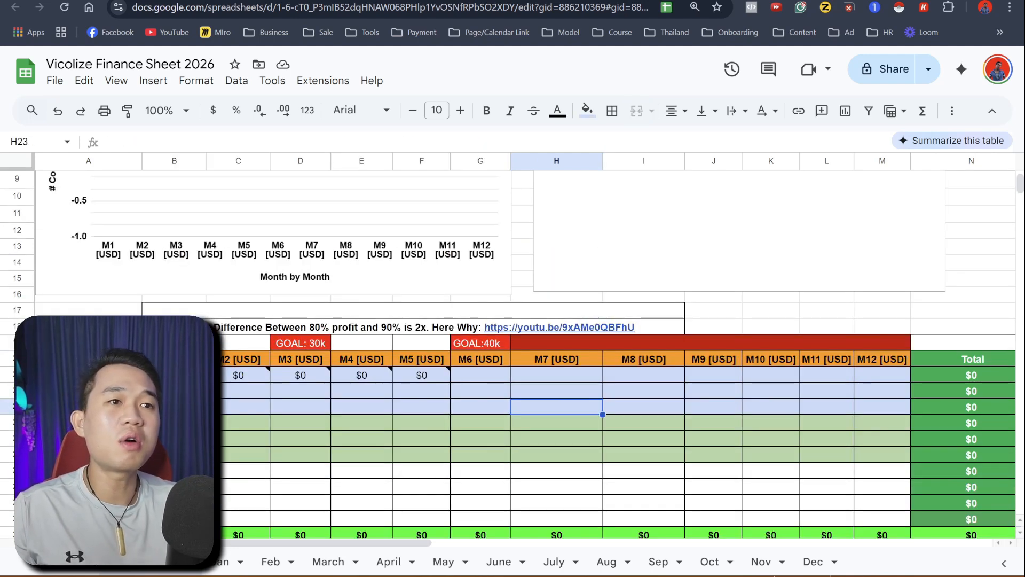
{"action": "scroll", "coordinate": [513, 353], "scroll_direction": "down", "scroll_amount": 3}
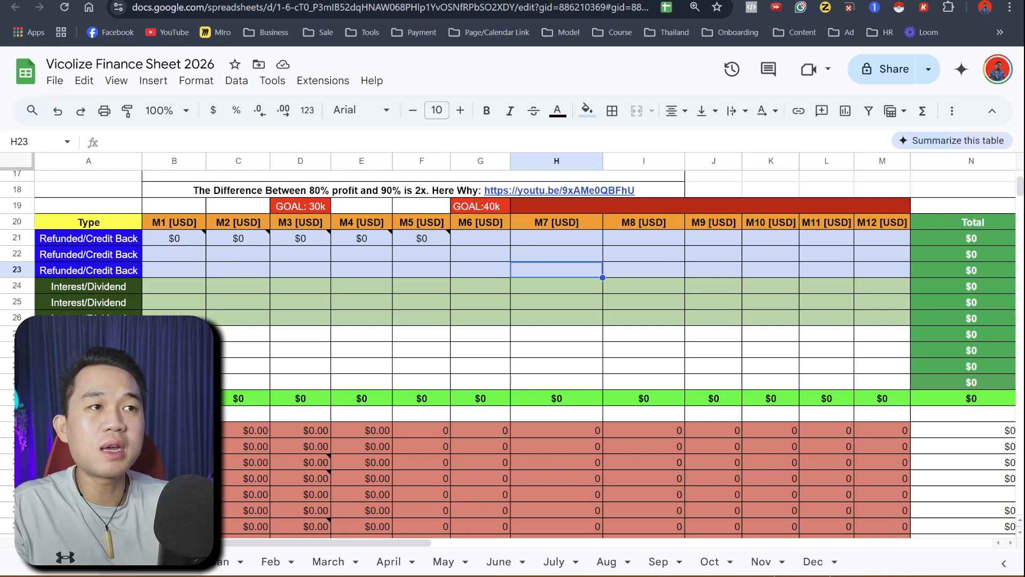
Enter 1000 as the M4 amount in the first Other USD income row, cell E27.
{"action": "double_click", "coordinate": [361, 254]}
{"action": "double_click", "coordinate": [361, 334]}
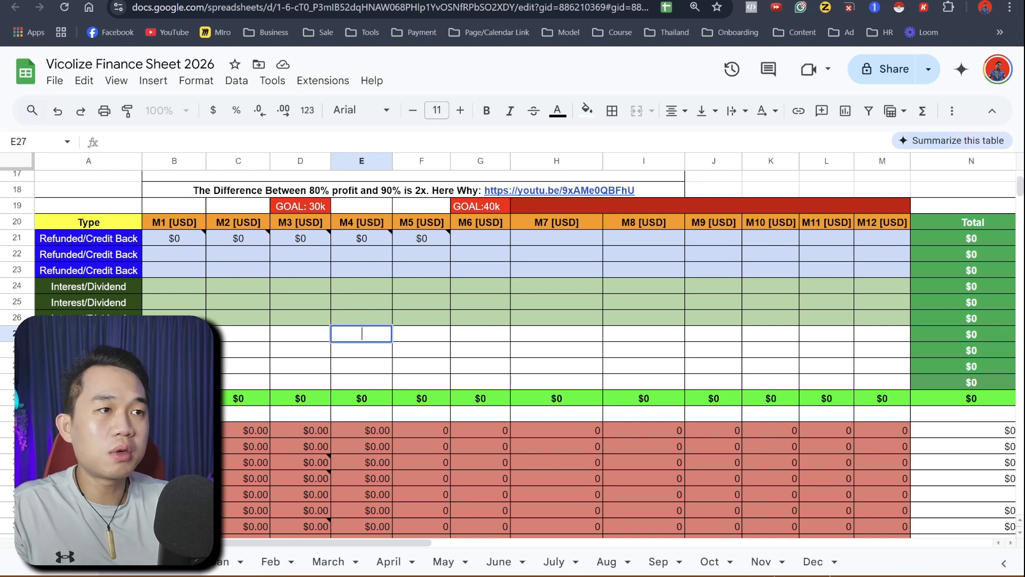
{"action": "type", "text": "1000"}
{"action": "key", "text": "Return"}
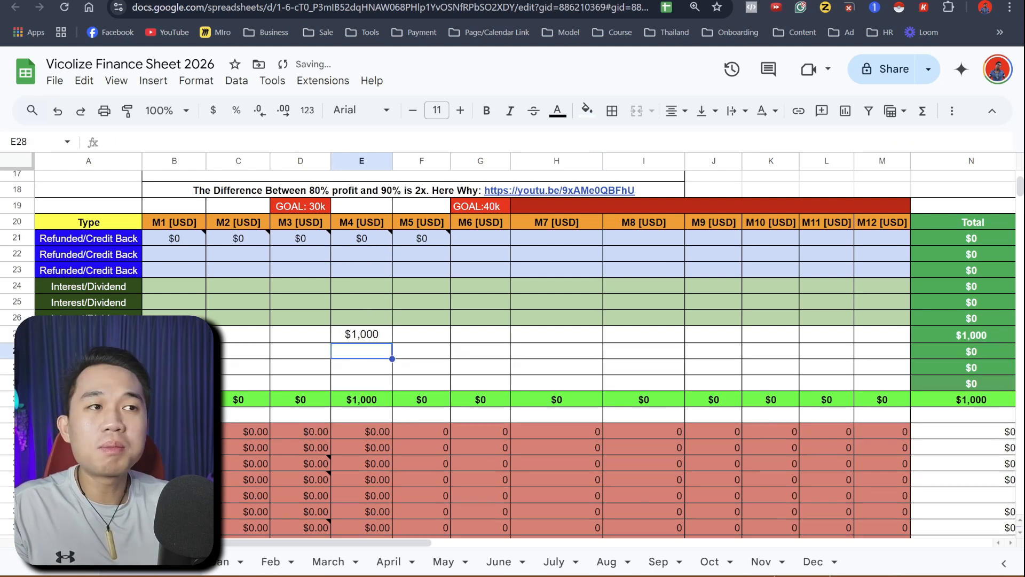
Attach a note reading "Paypal" to the M4 amount in the first Other USD row.
{"action": "left_click", "coordinate": [363, 334]}
{"action": "right_click", "coordinate": [363, 334]}
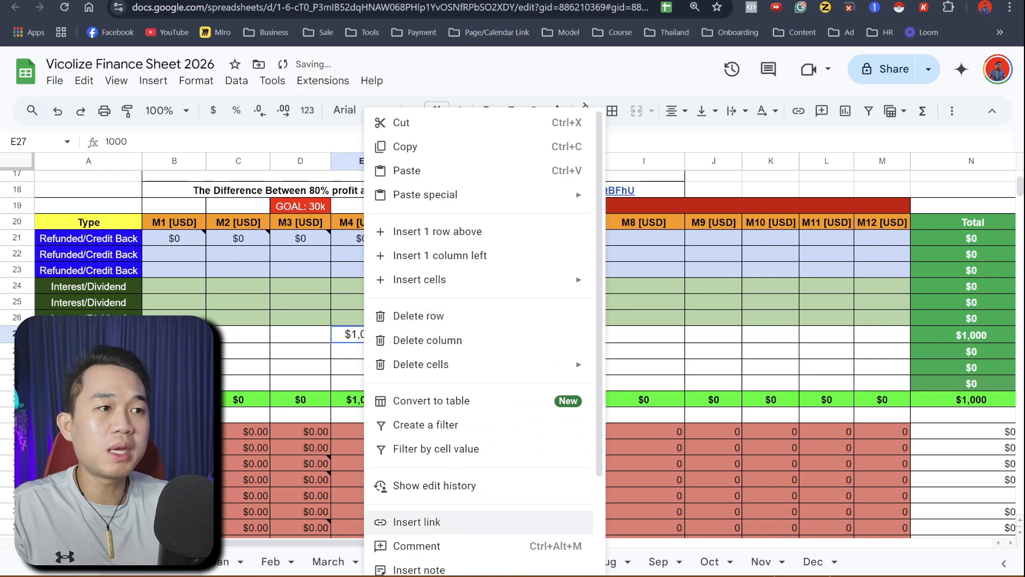
{"action": "scroll", "coordinate": [480, 427], "scroll_direction": "down", "scroll_amount": 2}
{"action": "left_click", "coordinate": [419, 447]}
{"action": "type", "text": "Pay"}
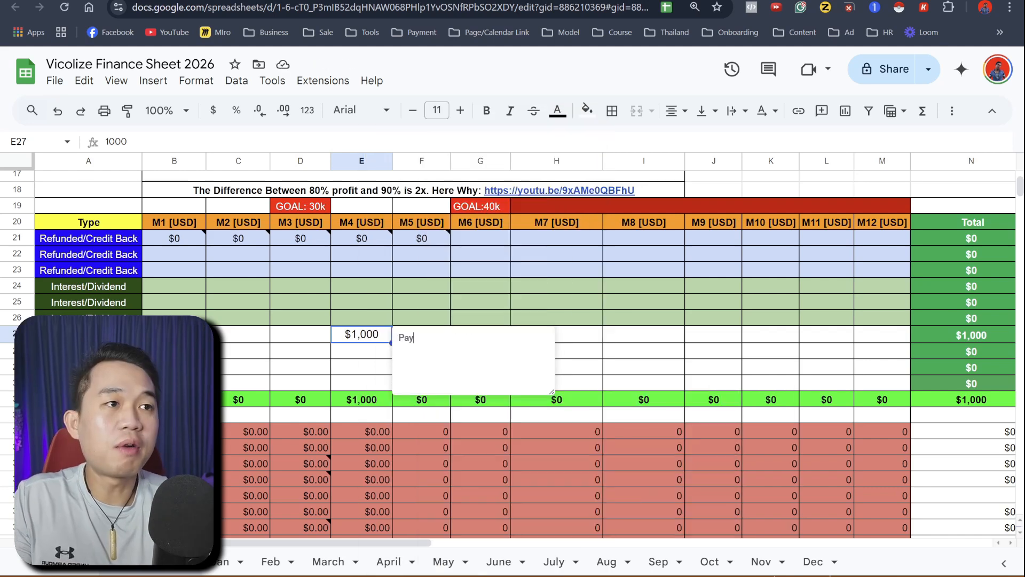
{"action": "type", "text": "pal"}
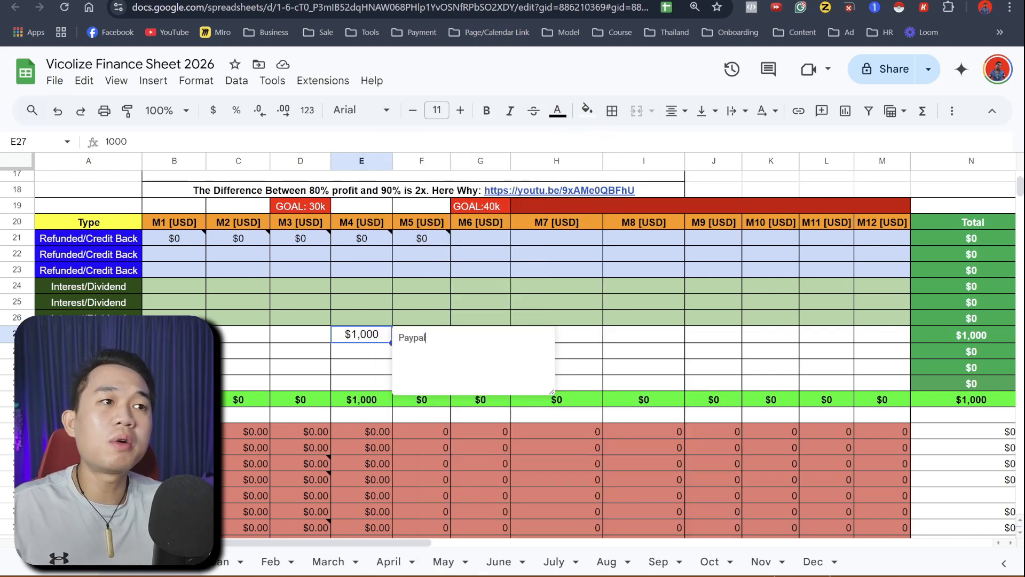
{"action": "left_click", "coordinate": [421, 285]}
Enter 1000 as the M4 amount in the first Interest/Dividend row, cell E24.
{"action": "mouse_move", "coordinate": [363, 334]}
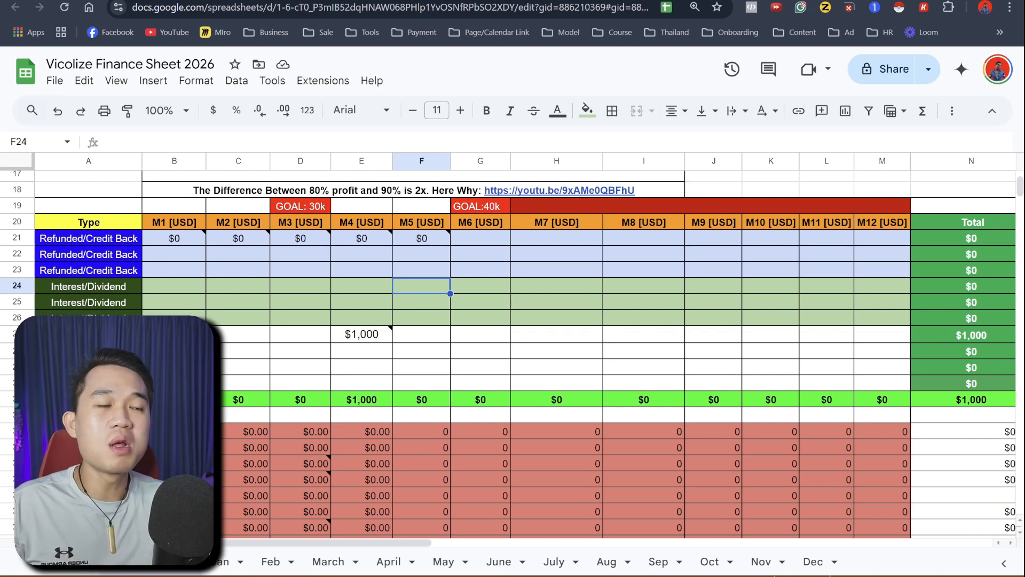
{"action": "left_click", "coordinate": [362, 351]}
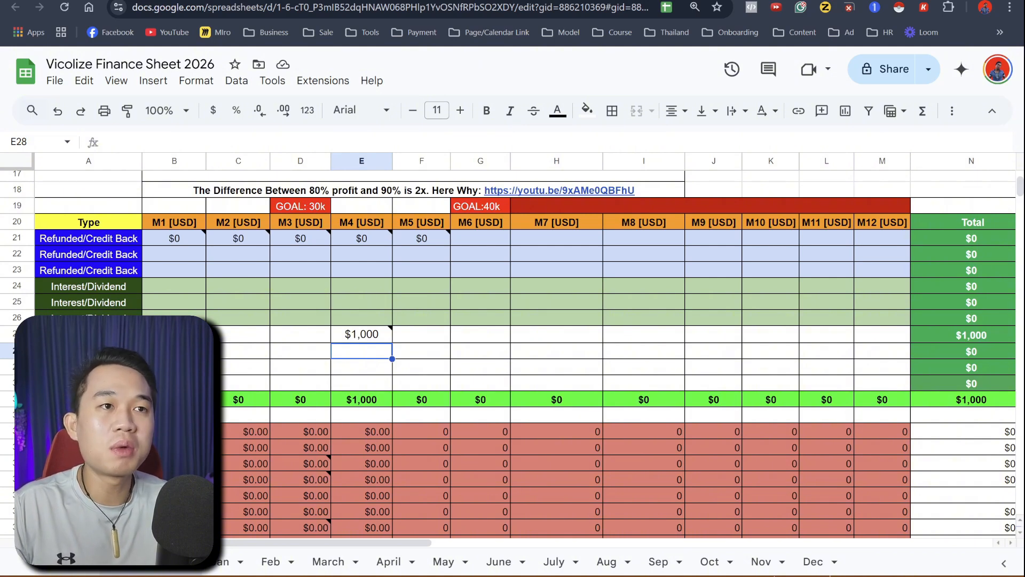
{"action": "left_click", "coordinate": [421, 302]}
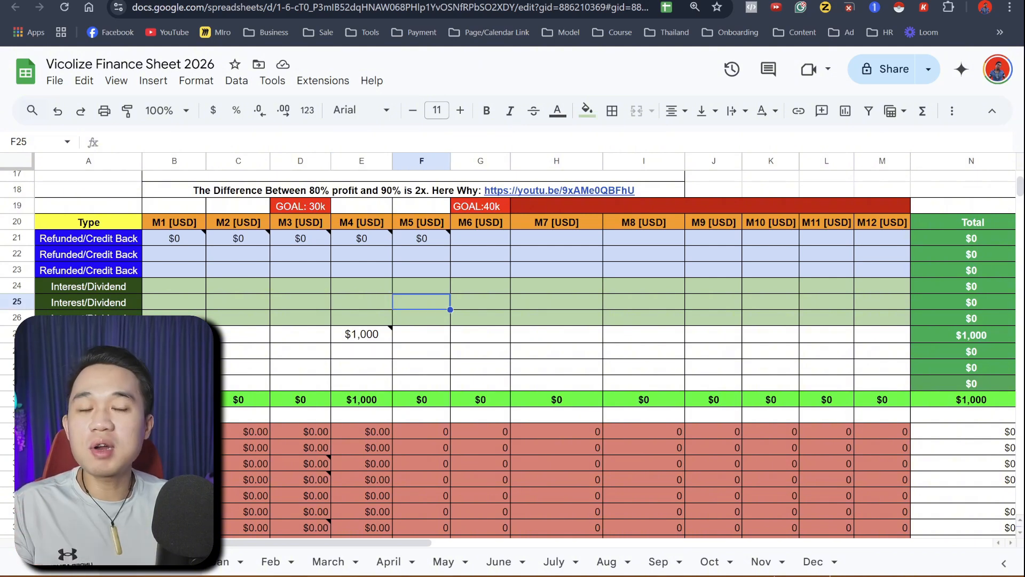
{"action": "left_click_drag", "start_coordinate": [362, 286], "coordinate": [361, 317]}
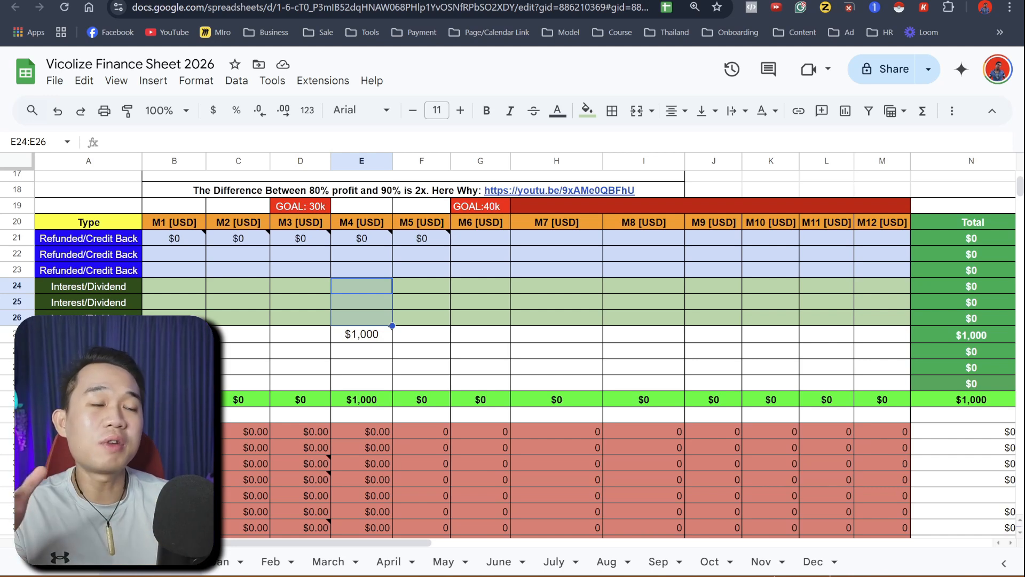
{"action": "key", "text": "Return"}
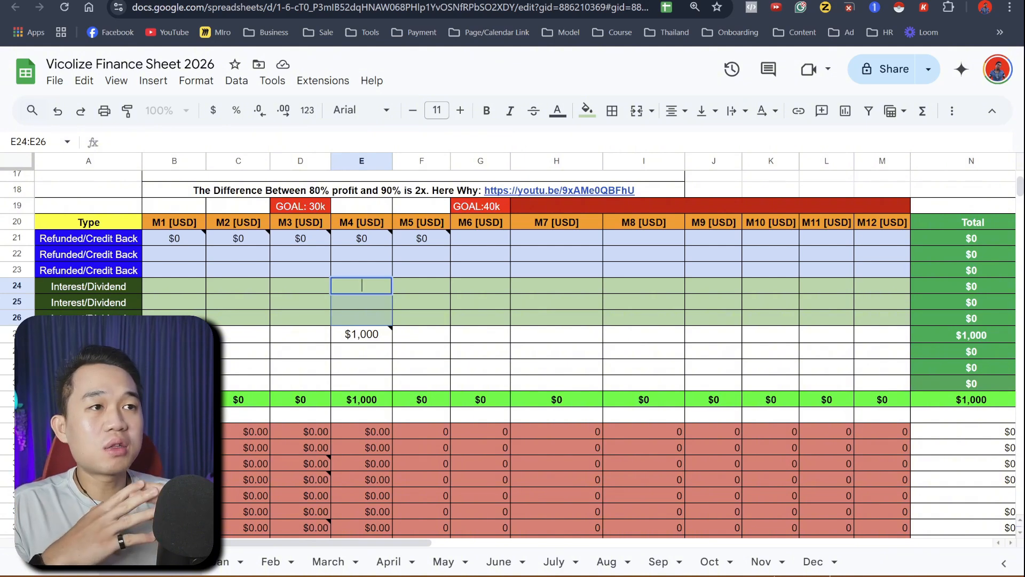
{"action": "type", "text": "1000"}
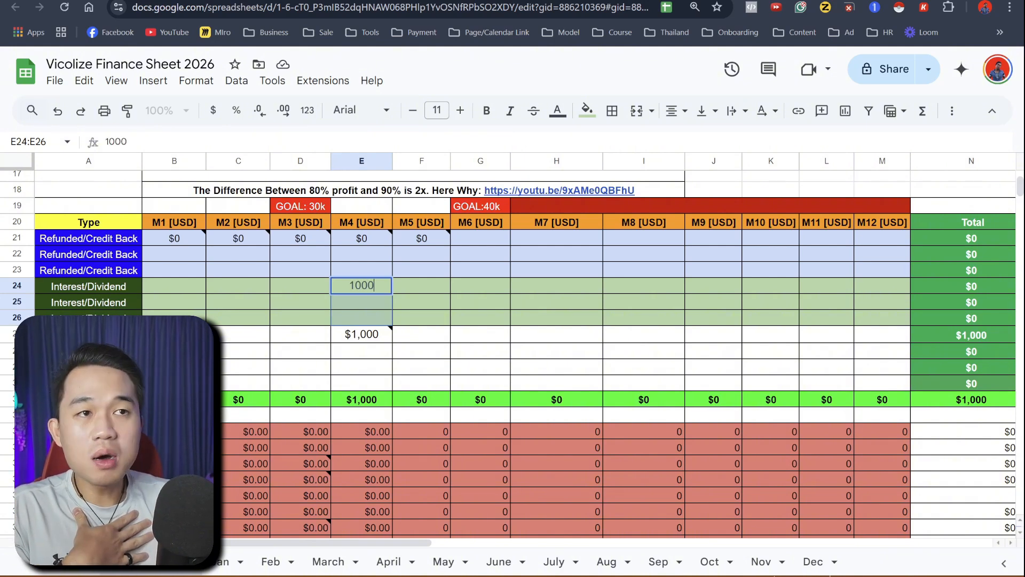
{"action": "key", "text": "Return"}
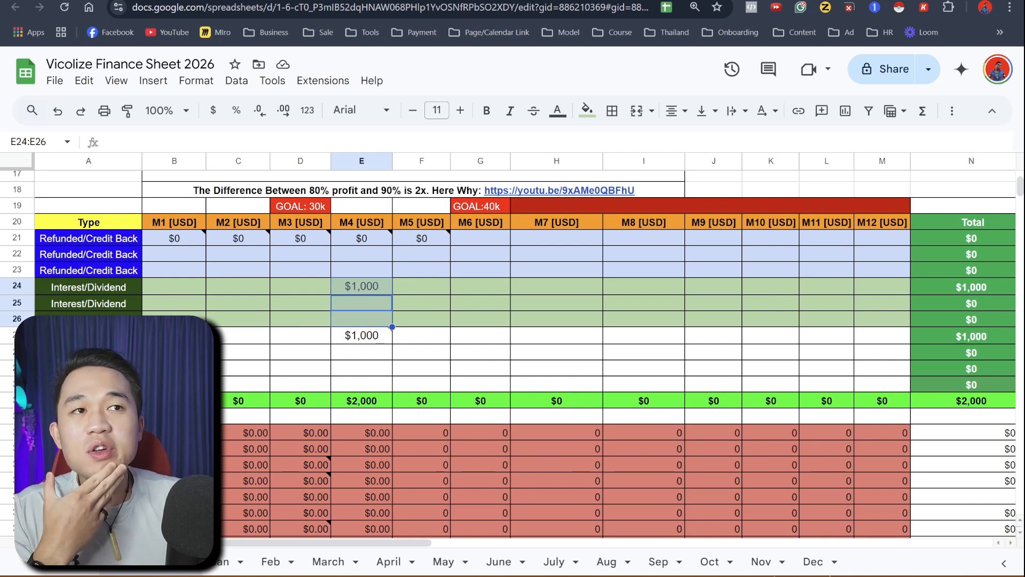
Set the M4 amount in the first Refunded/Credit Back row, cell E21, to 100.
{"action": "left_click", "coordinate": [361, 239]}
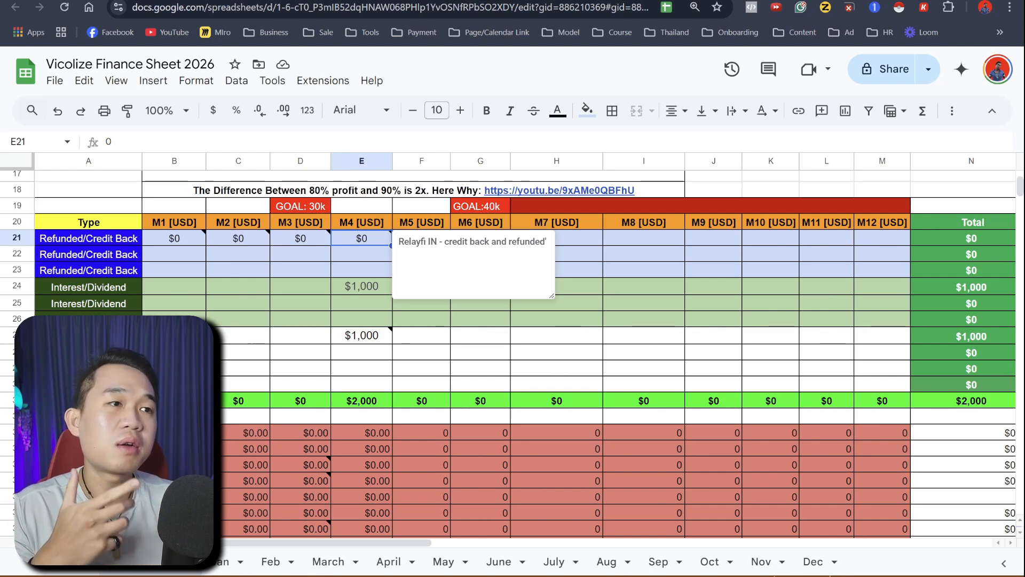
{"action": "scroll", "coordinate": [361, 306], "scroll_direction": "down", "scroll_amount": 3}
{"action": "left_click", "coordinate": [361, 306]}
{"action": "scroll", "coordinate": [362, 305], "scroll_direction": "up", "scroll_amount": 2}
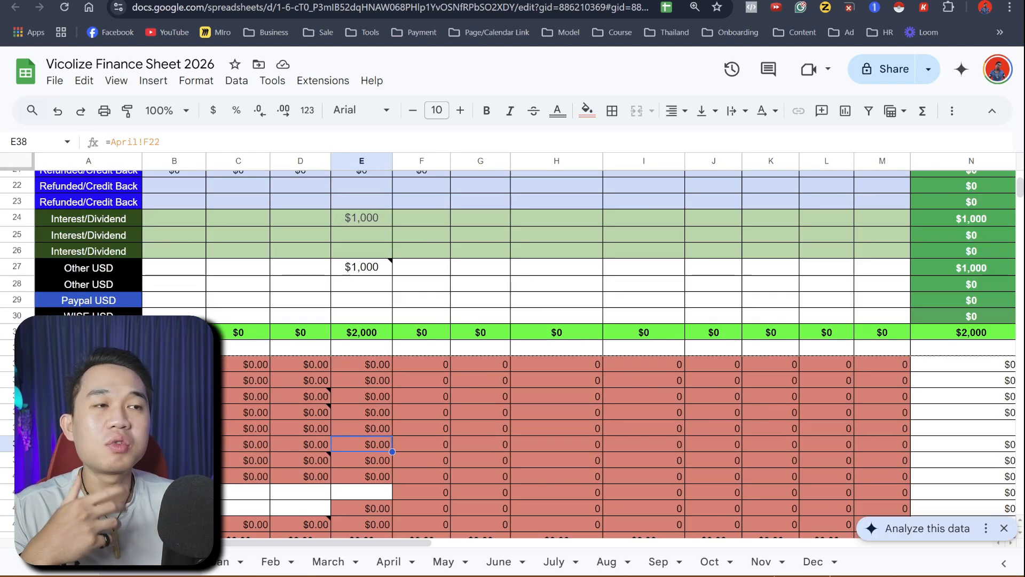
{"action": "scroll", "coordinate": [361, 306], "scroll_direction": "up", "scroll_amount": 2}
{"action": "left_click", "coordinate": [361, 306]}
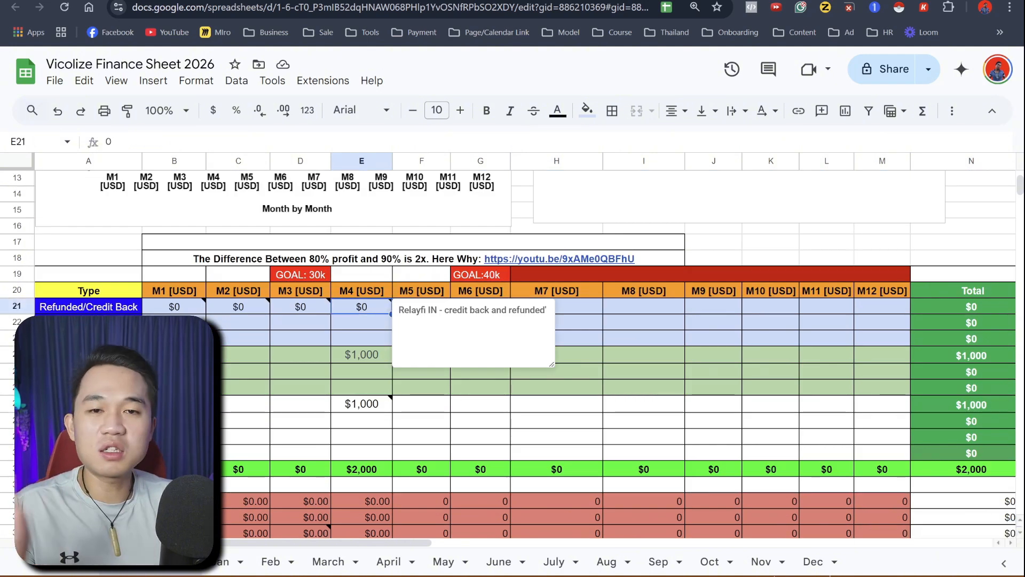
{"action": "mouse_move", "coordinate": [300, 306]}
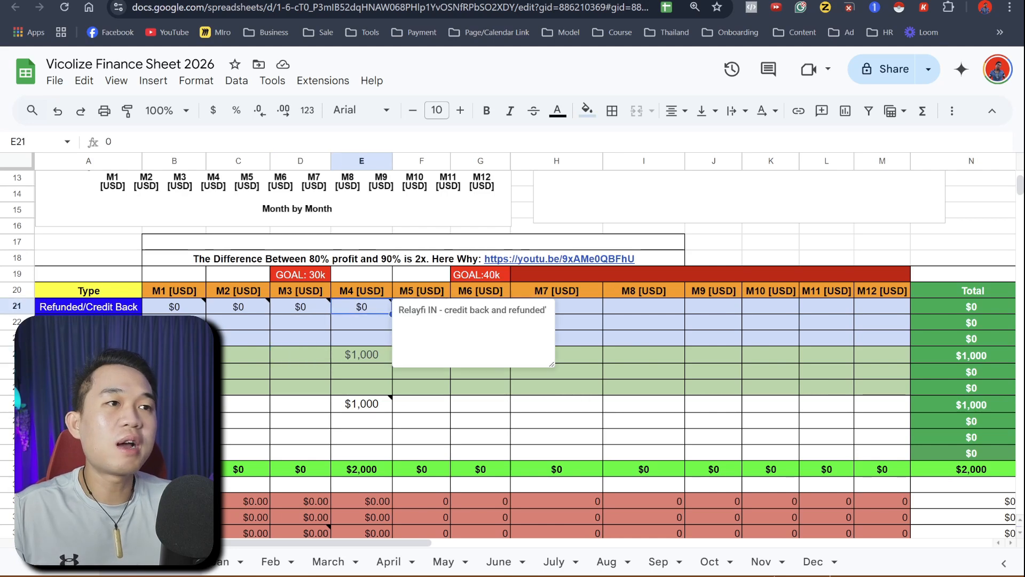
{"action": "double_click", "coordinate": [361, 307]}
{"action": "key", "text": "BackSpace"}
{"action": "type", "text": "100"}
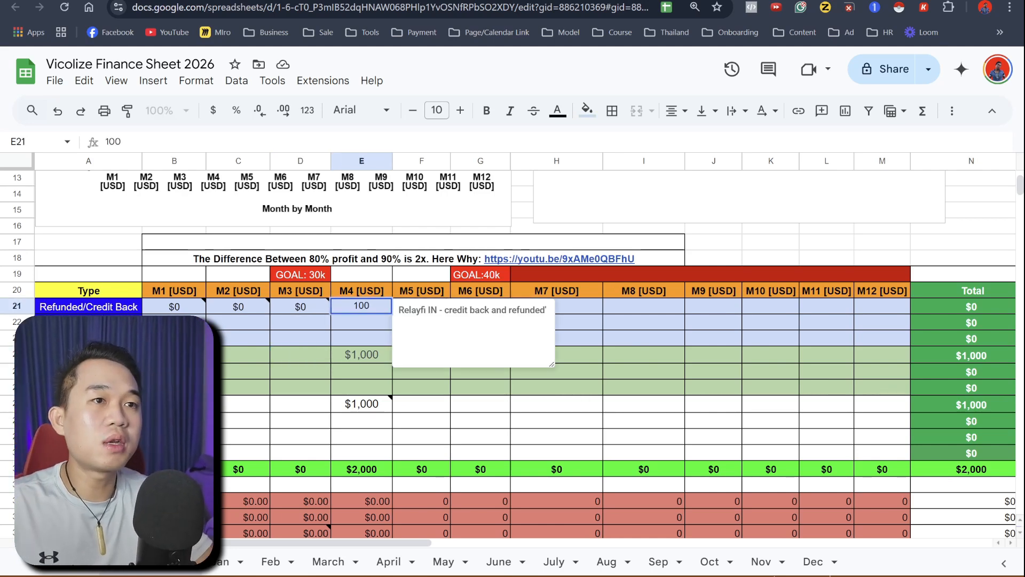
{"action": "key", "text": "Return"}
{"action": "left_click", "coordinate": [362, 306]}
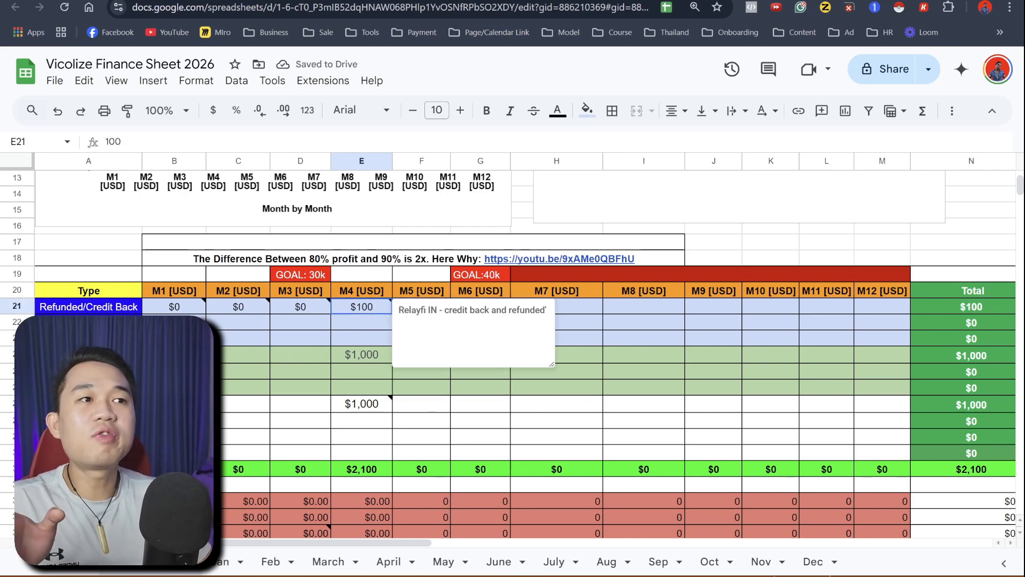
Review the M4 income total, expense rows and profit formula, and check them against the entered M4 income amounts.
{"action": "scroll", "coordinate": [361, 307], "scroll_direction": "down", "scroll_amount": 4}
{"action": "scroll", "coordinate": [513, 353], "scroll_direction": "up", "scroll_amount": 3}
{"action": "scroll", "coordinate": [512, 352], "scroll_direction": "down", "scroll_amount": 6}
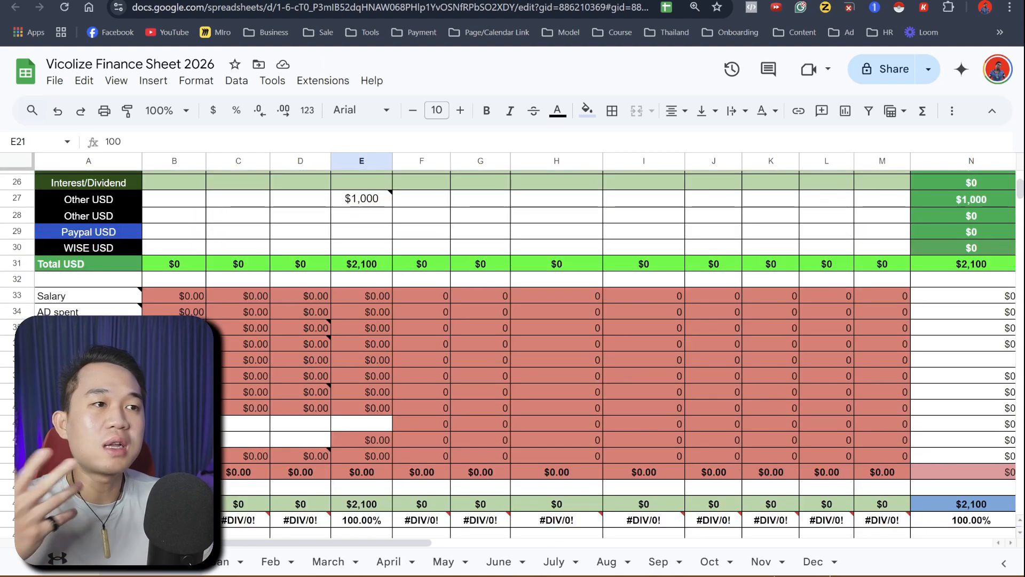
{"action": "scroll", "coordinate": [513, 352], "scroll_direction": "up", "scroll_amount": 2}
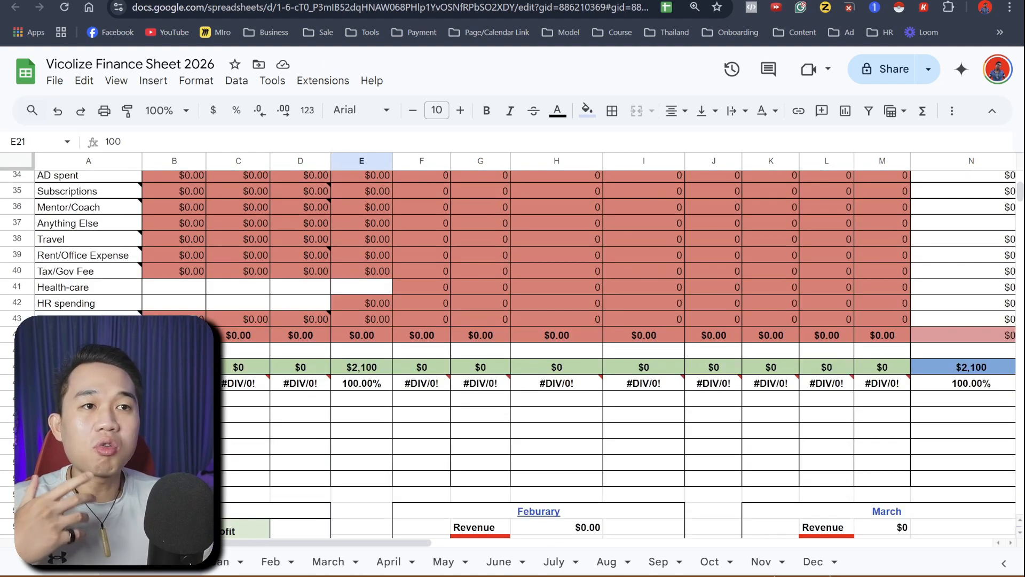
{"action": "left_click", "coordinate": [361, 367]}
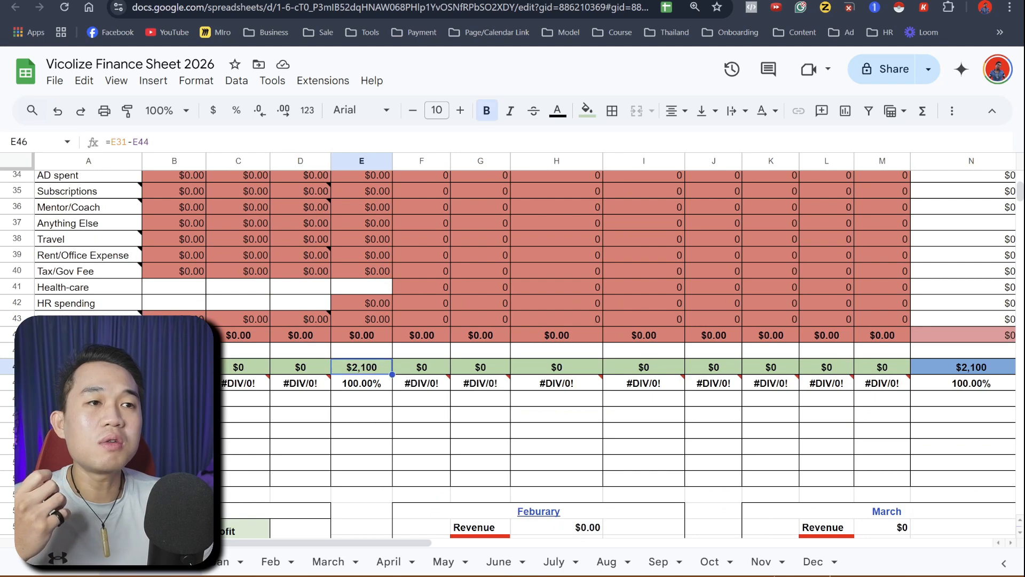
{"action": "scroll", "coordinate": [513, 352], "scroll_direction": "up", "scroll_amount": 6}
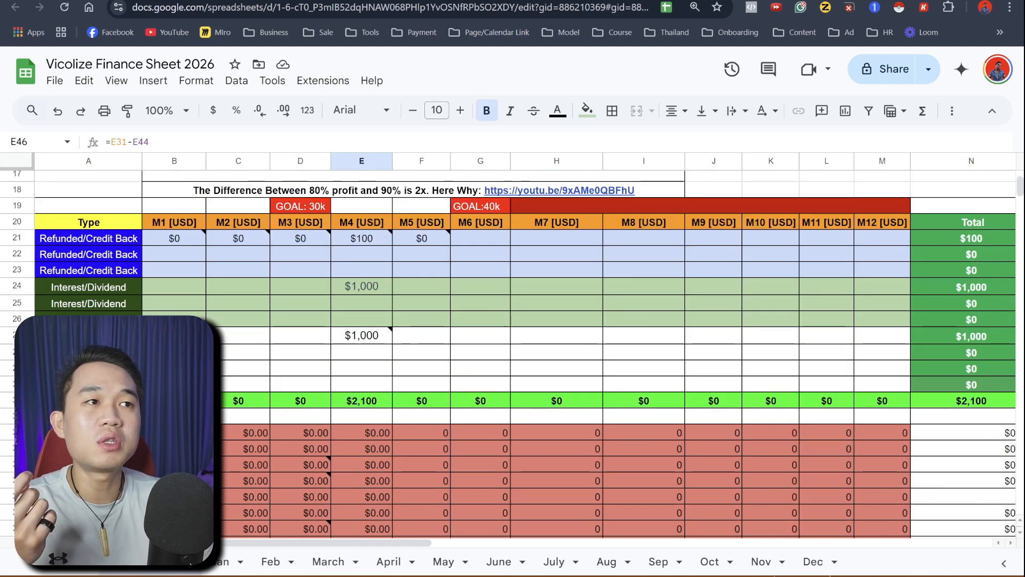
{"action": "left_click", "coordinate": [362, 335]}
{"action": "left_click", "coordinate": [361, 286]}
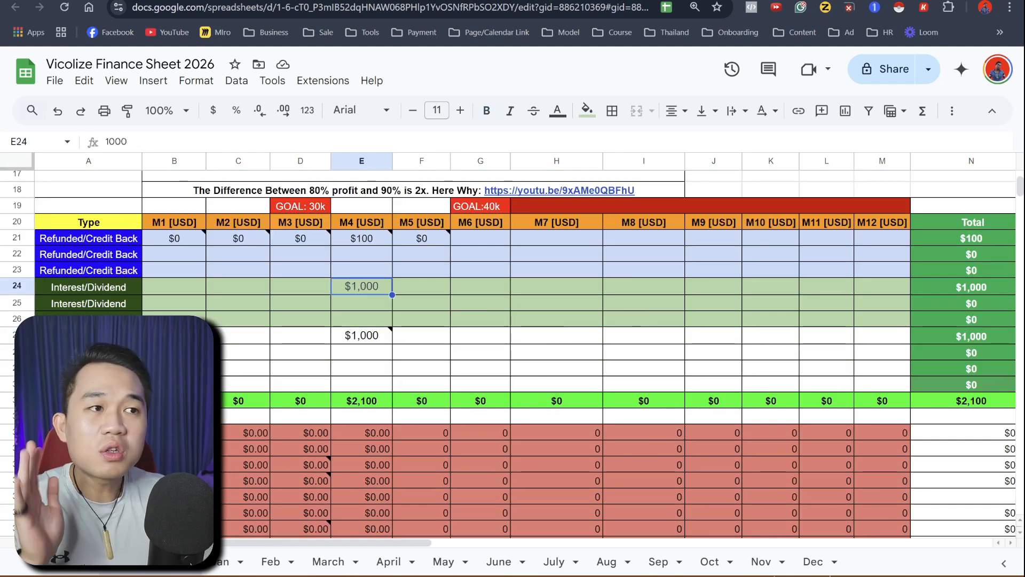
{"action": "left_click", "coordinate": [361, 222]}
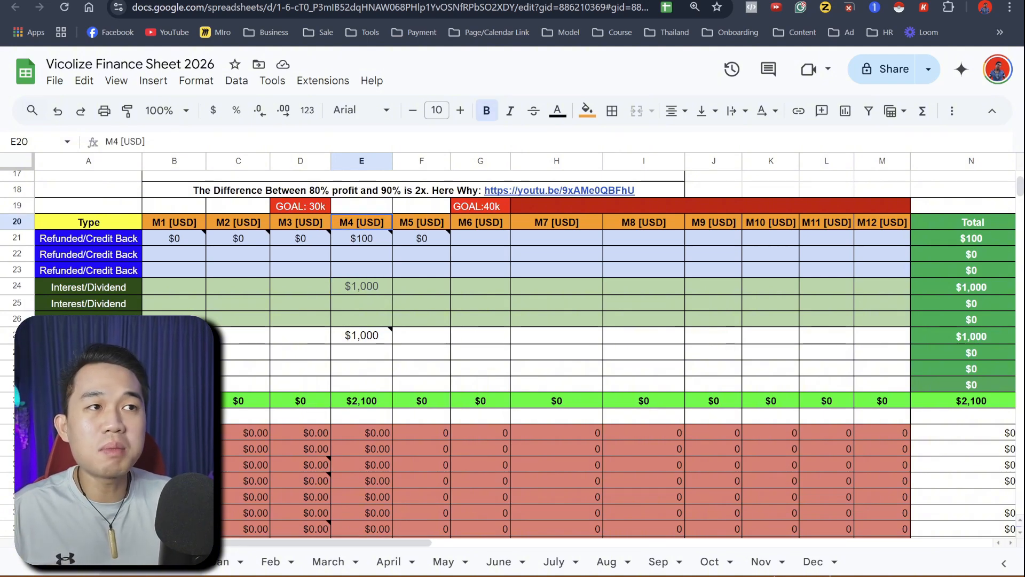
On the April sheet, set the USD amount of the first Salary expense, cell C2, to 100.
{"action": "left_click", "coordinate": [388, 562]}
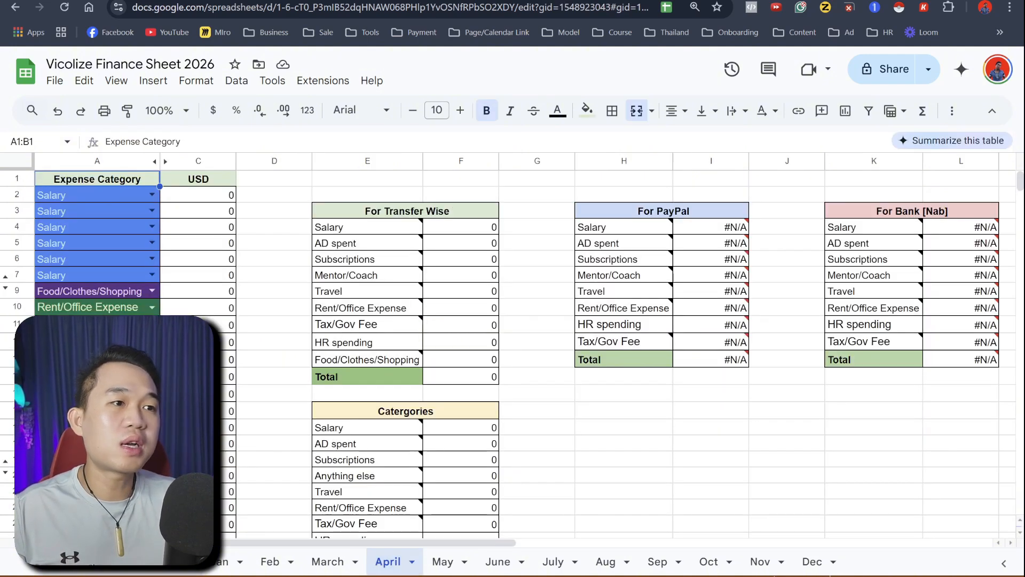
{"action": "scroll", "coordinate": [507, 352], "scroll_direction": "down", "scroll_amount": 3}
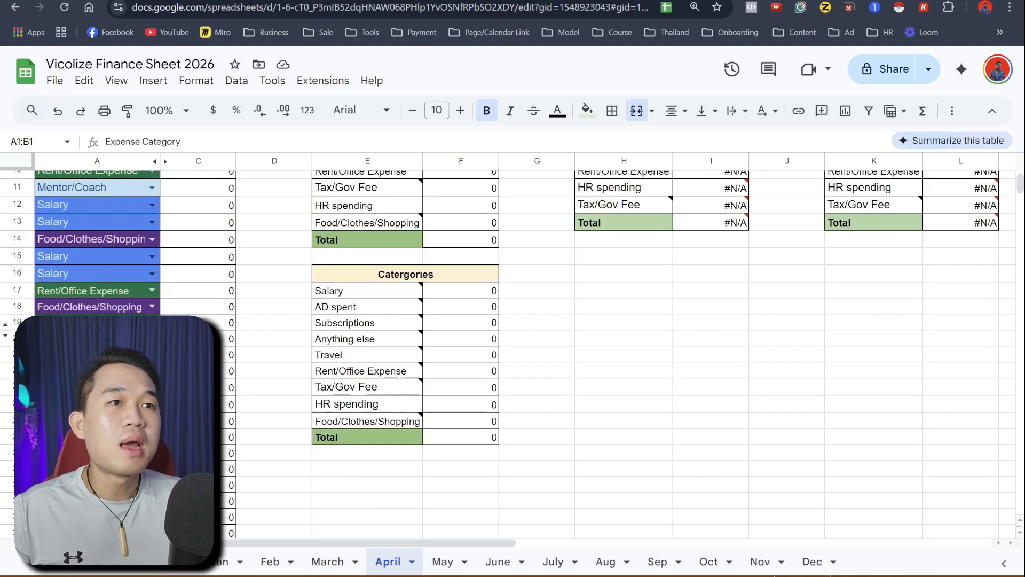
{"action": "scroll", "coordinate": [507, 352], "scroll_direction": "up", "scroll_amount": 3}
{"action": "left_click", "coordinate": [198, 195]}
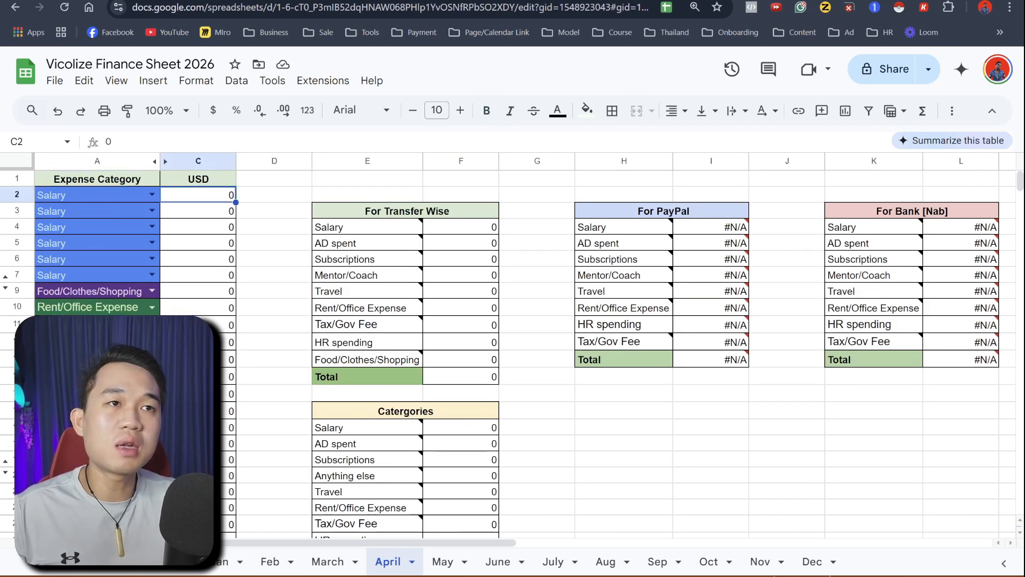
{"action": "left_click", "coordinate": [198, 243]}
{"action": "left_click", "coordinate": [198, 275]}
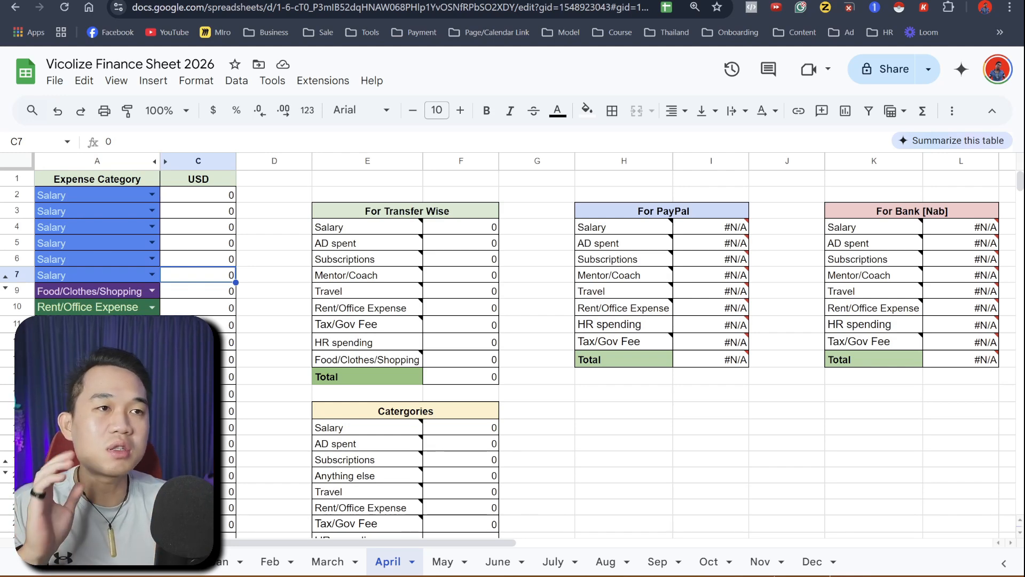
{"action": "left_click_drag", "start_coordinate": [198, 195], "coordinate": [198, 227]}
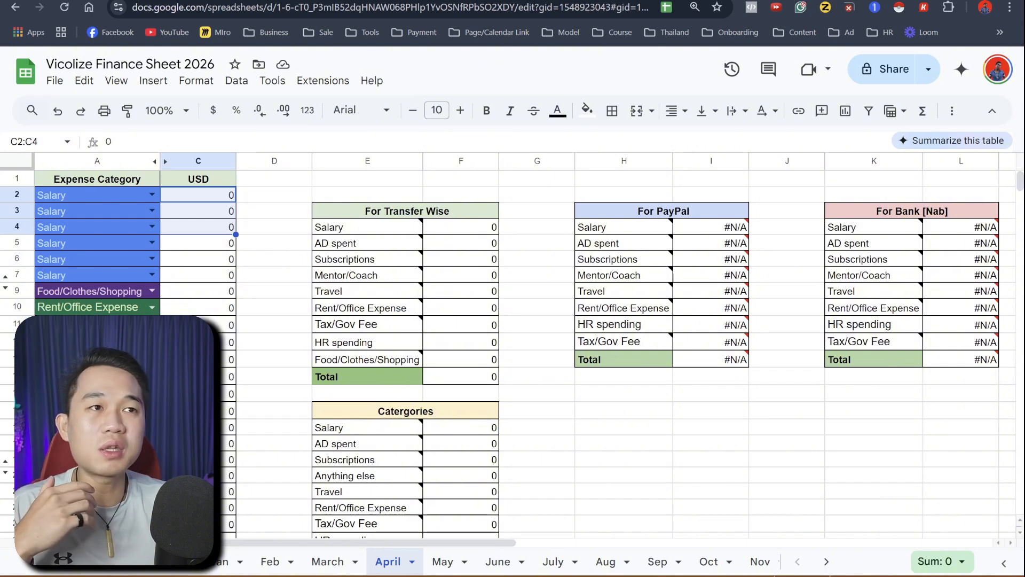
{"action": "type", "text": "100"}
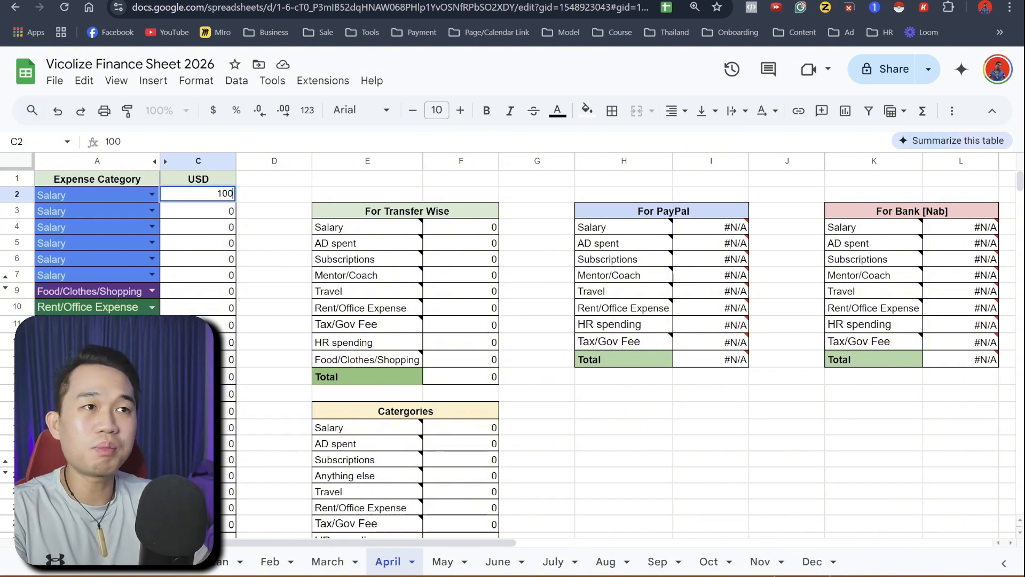
{"action": "left_click", "coordinate": [198, 227]}
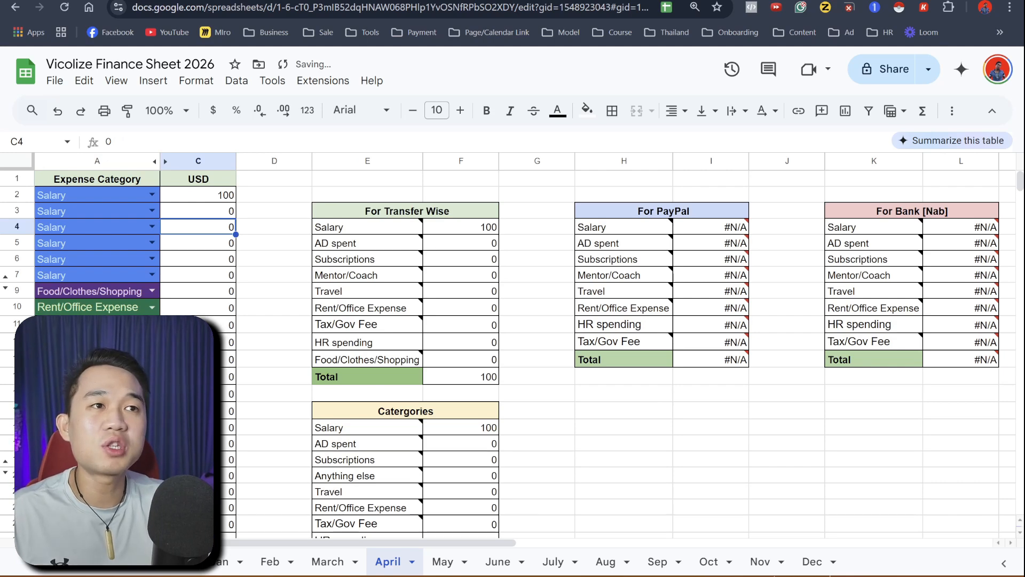
Copy the 100 USD amount down the Salary rows to C7, and enter 5 as the USD amount in C9 through C14.
{"action": "left_click", "coordinate": [198, 195]}
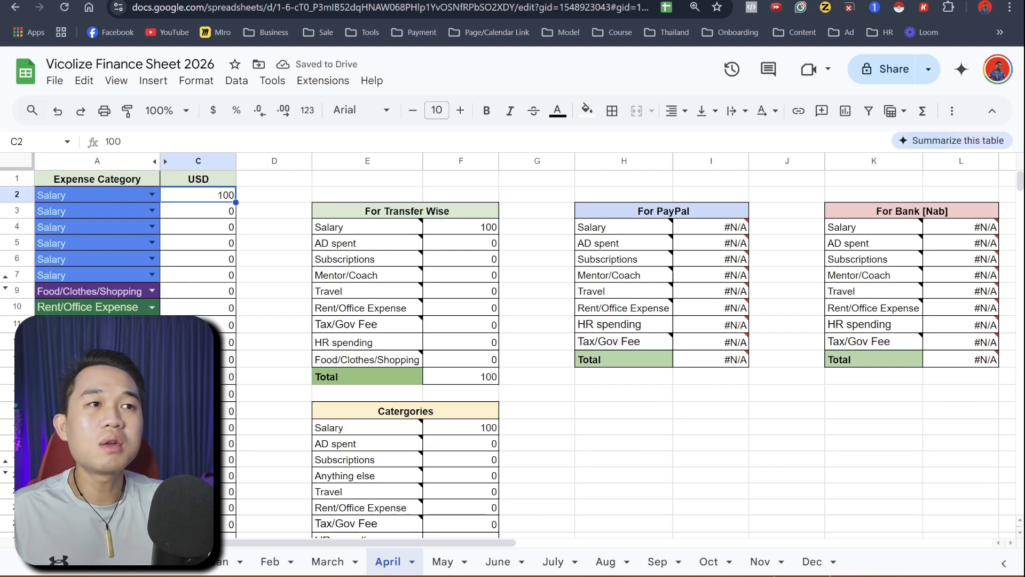
{"action": "left_click_drag", "start_coordinate": [235, 202], "coordinate": [236, 275]}
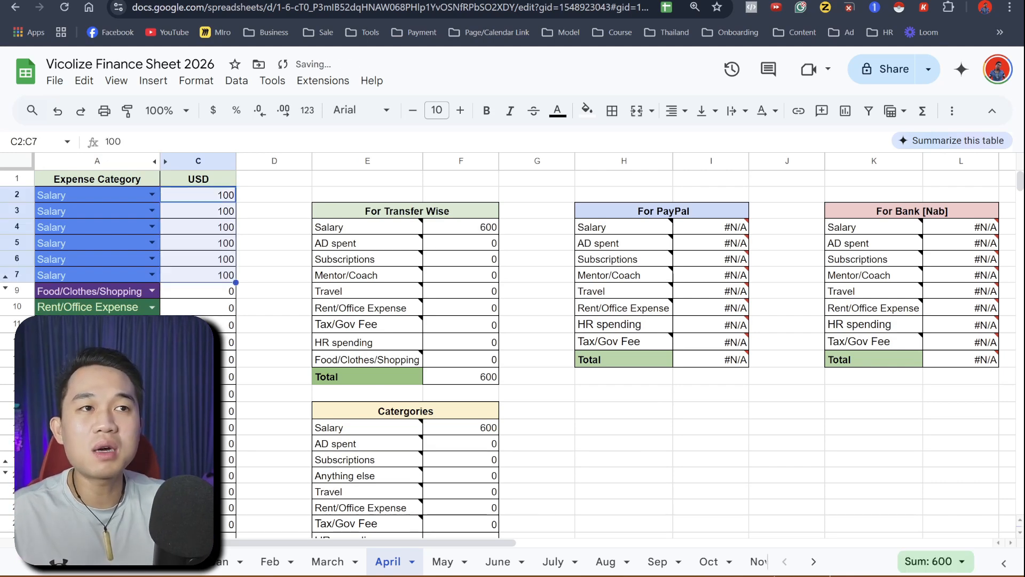
{"action": "double_click", "coordinate": [198, 291]}
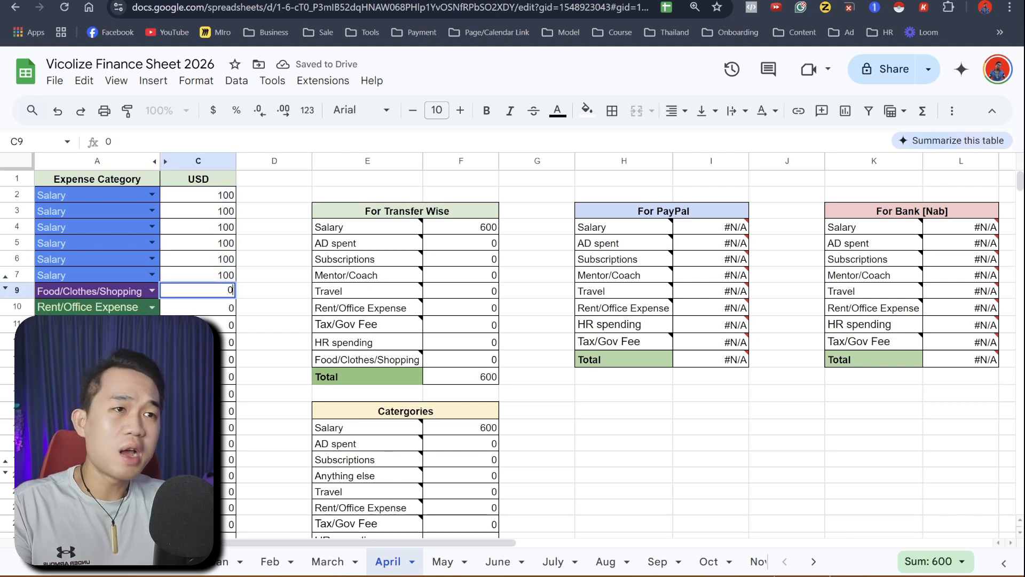
{"action": "key", "text": "BackSpace"}
{"action": "type", "text": "5"}
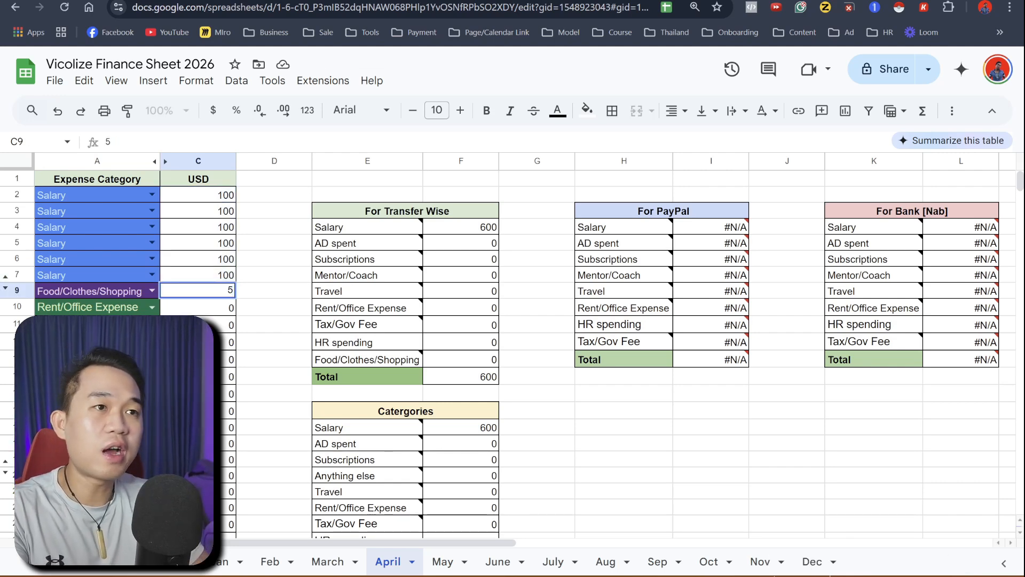
{"action": "left_click", "coordinate": [198, 325]}
{"action": "left_click", "coordinate": [198, 291]}
{"action": "left_click_drag", "start_coordinate": [235, 298], "coordinate": [230, 377]}
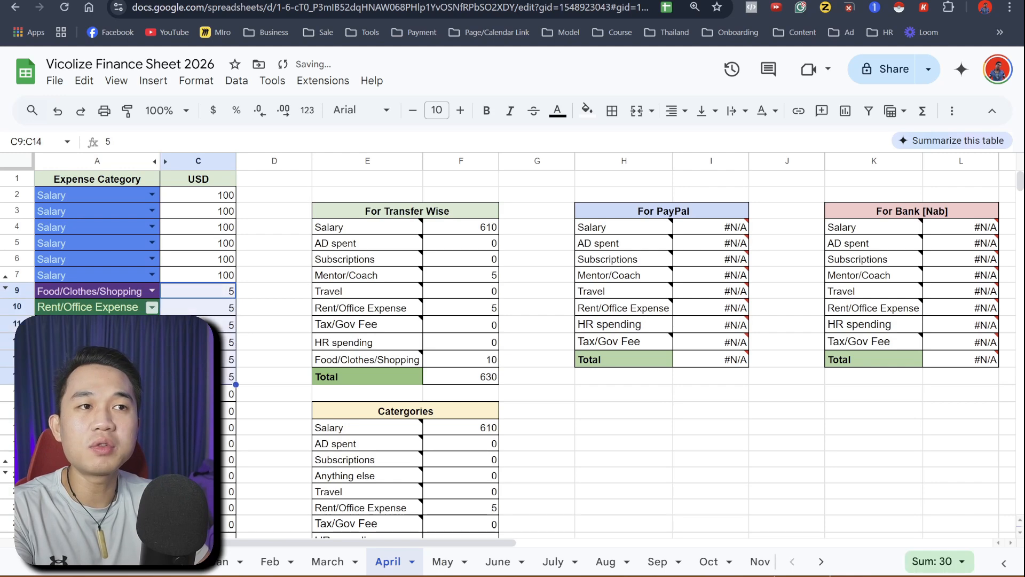
Fill the Food/Clothes/Shopping category from A9 down through A14.
{"action": "left_click", "coordinate": [152, 307]}
{"action": "left_click", "coordinate": [198, 307]}
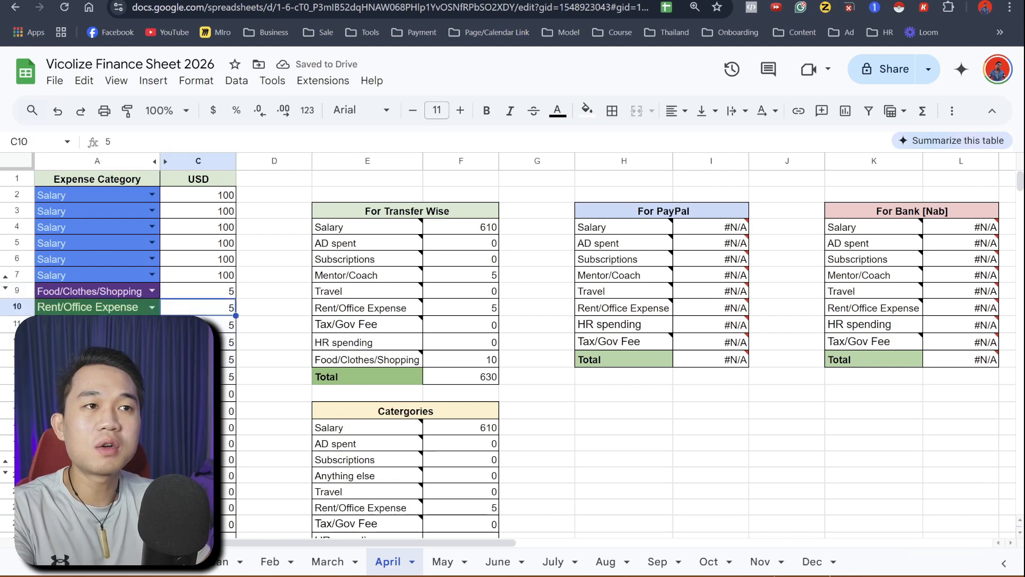
{"action": "left_click", "coordinate": [97, 291]}
{"action": "left_click_drag", "start_coordinate": [159, 297], "coordinate": [155, 376]}
{"action": "left_click", "coordinate": [228, 374]}
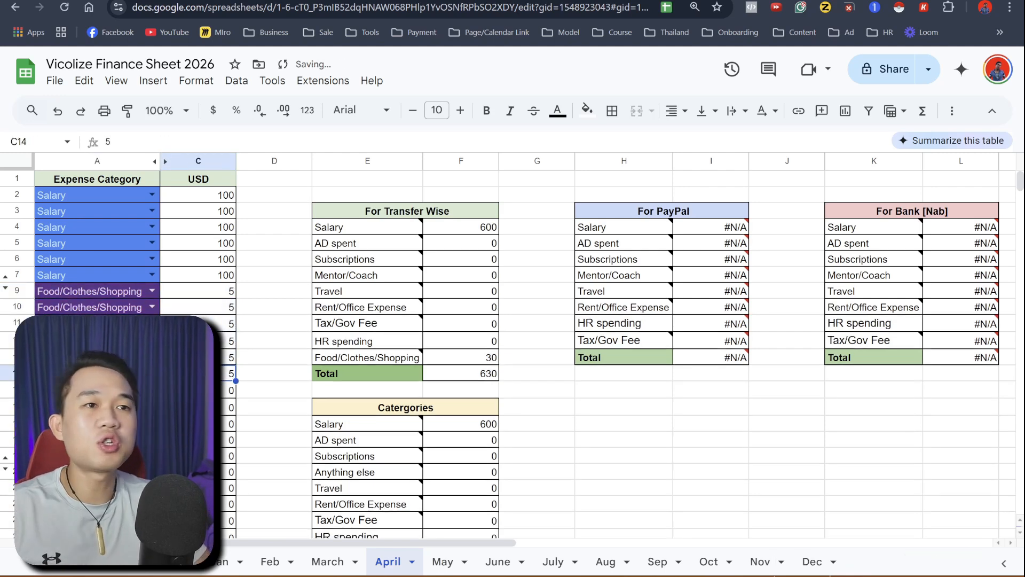
In row 15, enter 20 as the USD amount and change the expense category to Subscriptions.
{"action": "scroll", "coordinate": [228, 375], "scroll_direction": "down", "scroll_amount": 2}
{"action": "left_click", "coordinate": [198, 253]}
{"action": "type", "text": "20"}
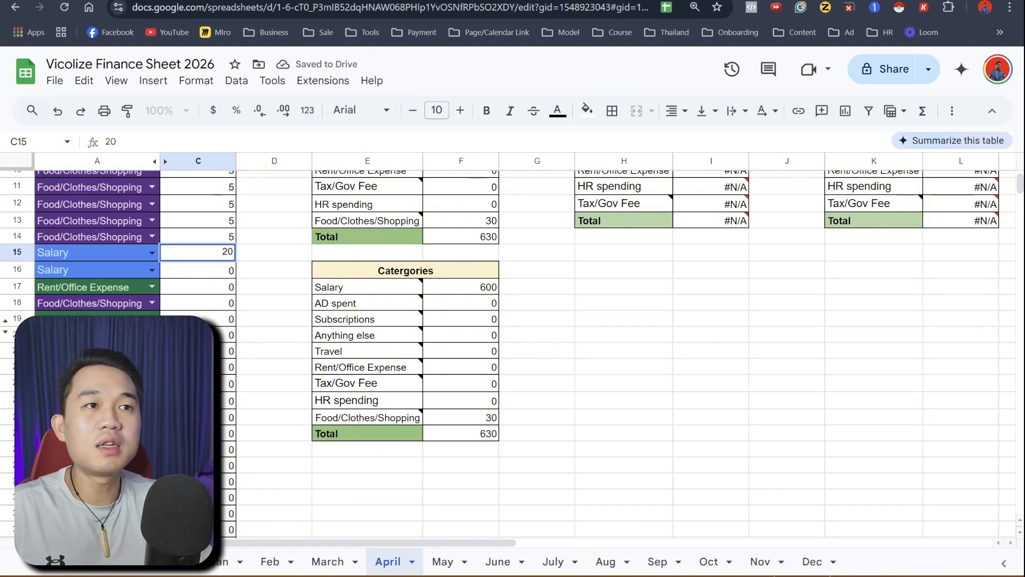
{"action": "left_click", "coordinate": [97, 253]}
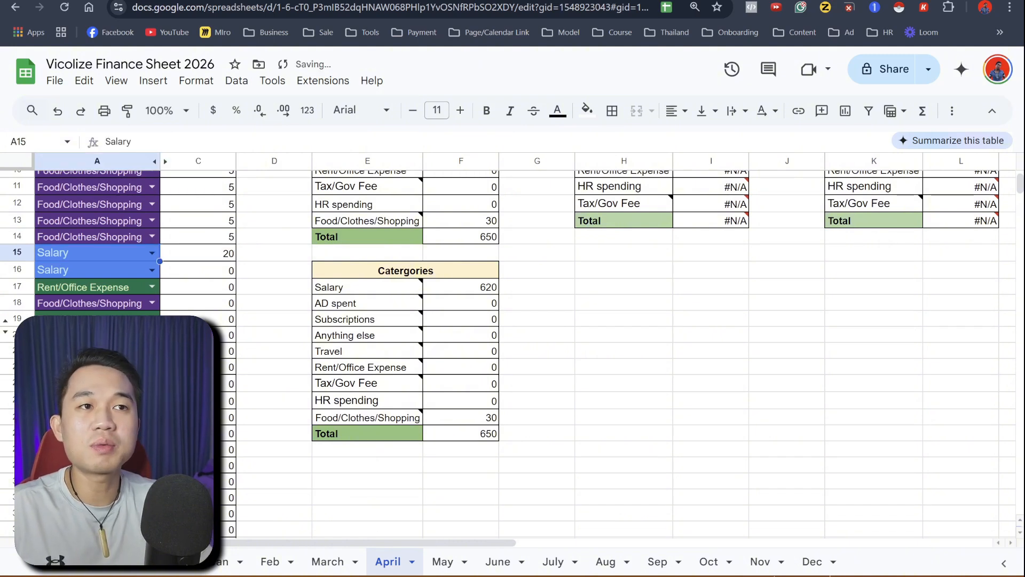
{"action": "left_click", "coordinate": [152, 253]}
{"action": "left_click", "coordinate": [69, 311]}
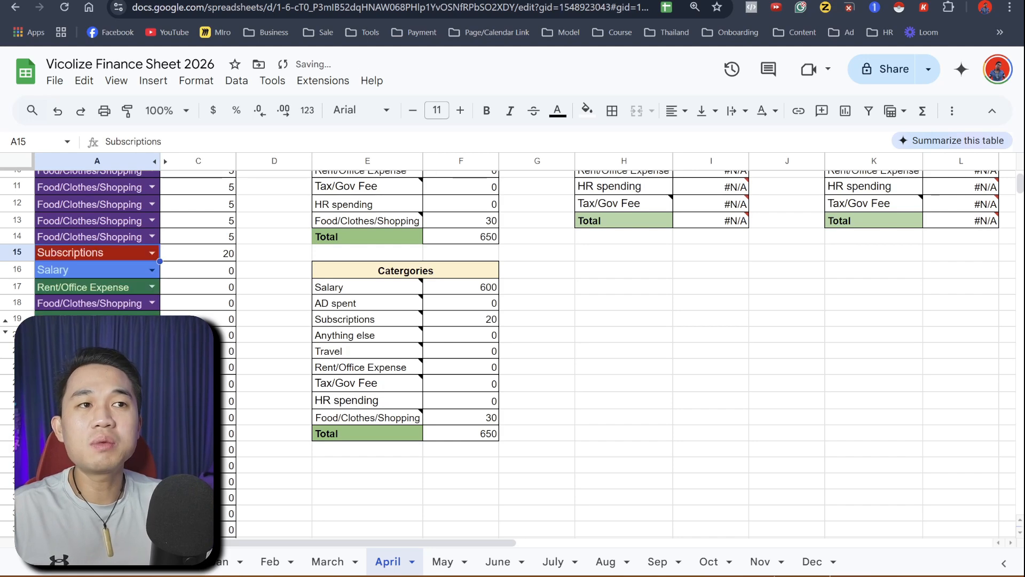
Fill the Subscriptions category and its 20 USD amount from row 15 down to row 18.
{"action": "left_click_drag", "start_coordinate": [160, 261], "coordinate": [159, 304]}
{"action": "left_click", "coordinate": [198, 253]}
{"action": "left_click_drag", "start_coordinate": [235, 261], "coordinate": [235, 305]}
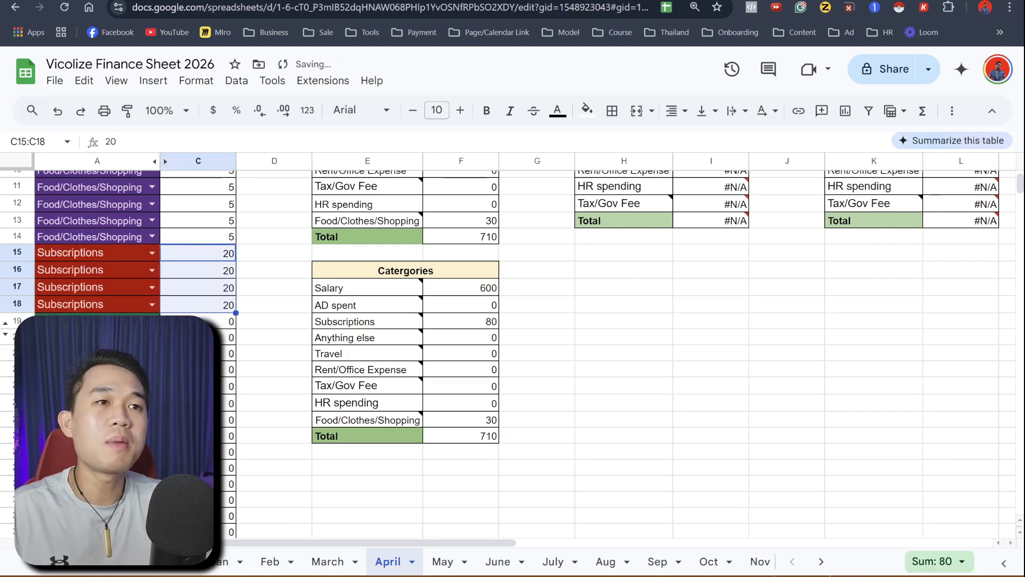
Examine the expense categories, from Salary to Food/Clothes/Shopping, in the data validation rules for A19, and close the rules without changing them.
{"action": "left_click", "coordinate": [126, 318]}
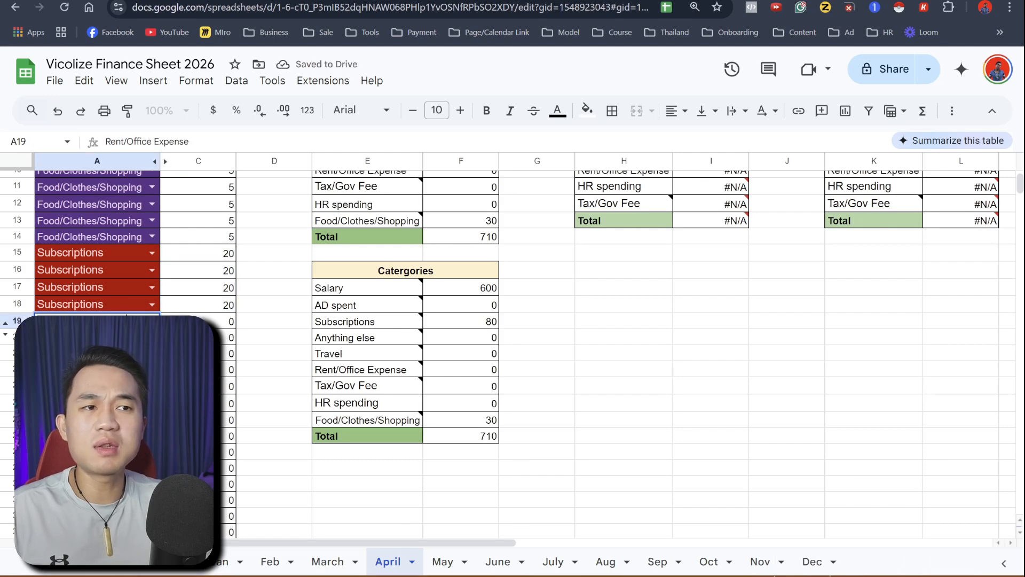
{"action": "left_click", "coordinate": [146, 517]}
{"action": "scroll", "coordinate": [886, 320], "scroll_direction": "down", "scroll_amount": 4}
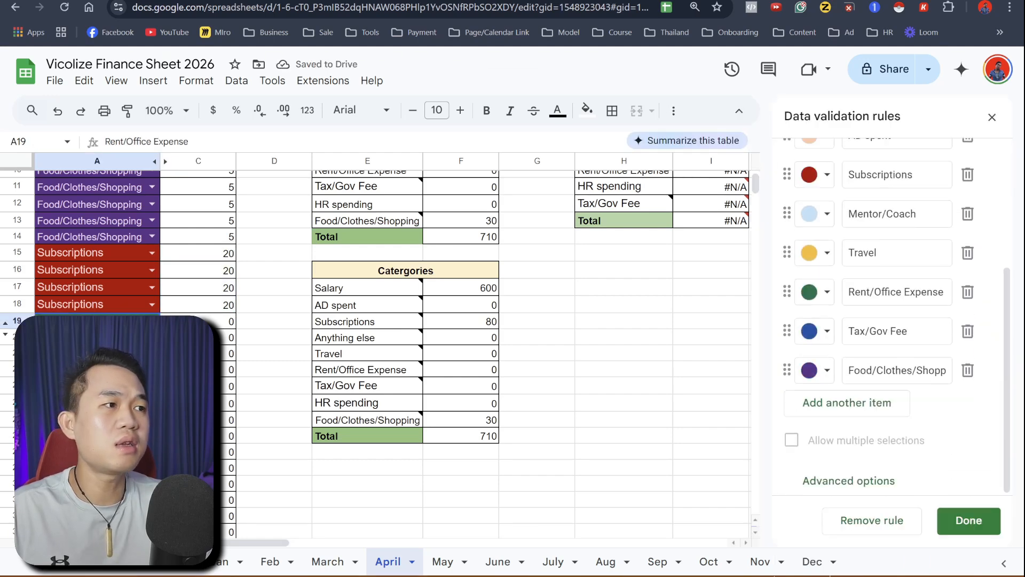
{"action": "scroll", "coordinate": [886, 320], "scroll_direction": "up", "scroll_amount": 2}
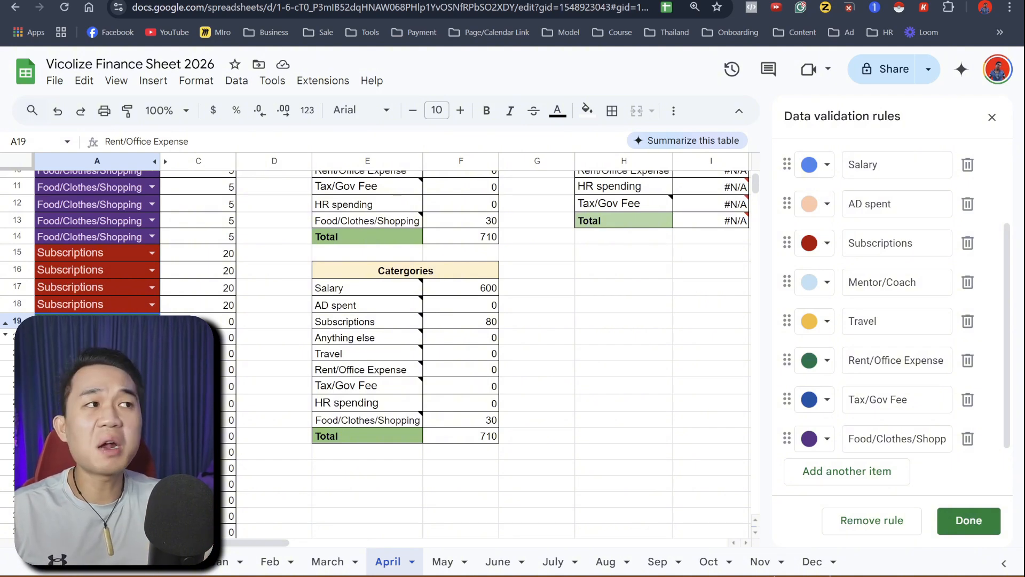
{"action": "left_click_drag", "start_coordinate": [847, 164], "coordinate": [880, 165]}
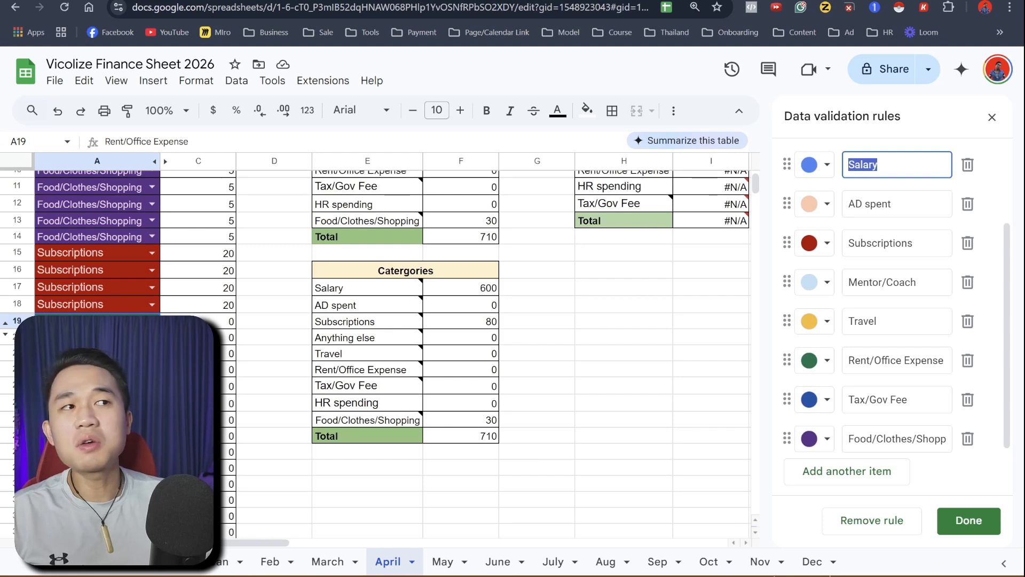
{"action": "left_click_drag", "start_coordinate": [855, 204], "coordinate": [891, 204]}
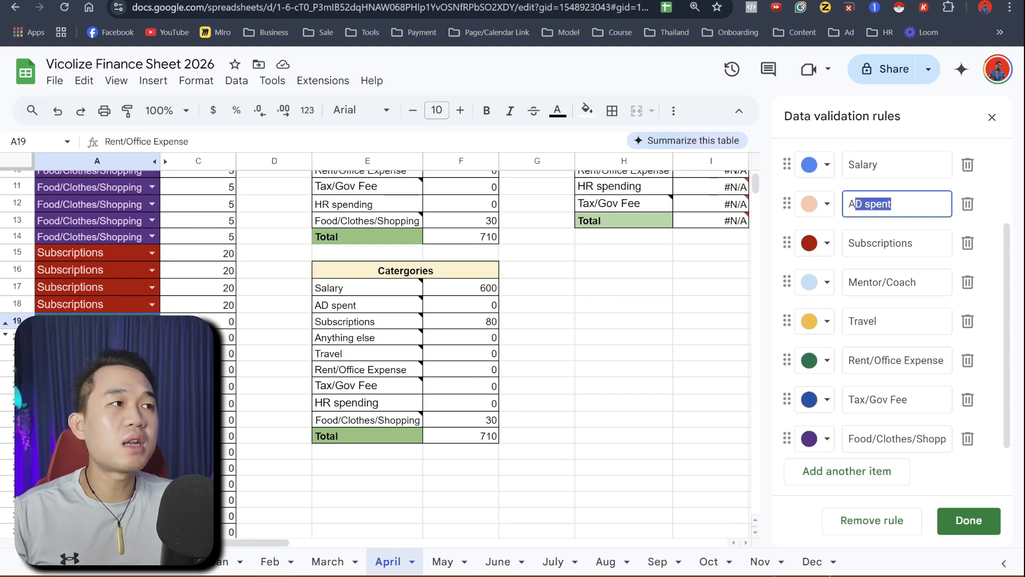
{"action": "left_click_drag", "start_coordinate": [880, 243], "coordinate": [907, 243]}
{"action": "left_click", "coordinate": [886, 282]}
{"action": "left_click_drag", "start_coordinate": [886, 282], "coordinate": [900, 282]}
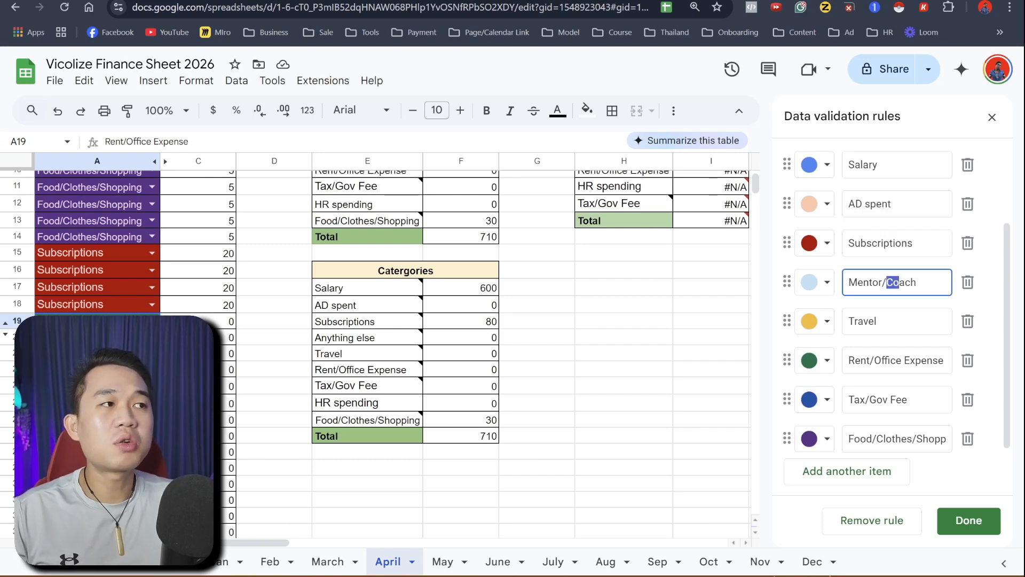
{"action": "left_click_drag", "start_coordinate": [869, 321], "coordinate": [877, 321]}
{"action": "left_click_drag", "start_coordinate": [854, 360], "coordinate": [915, 360]}
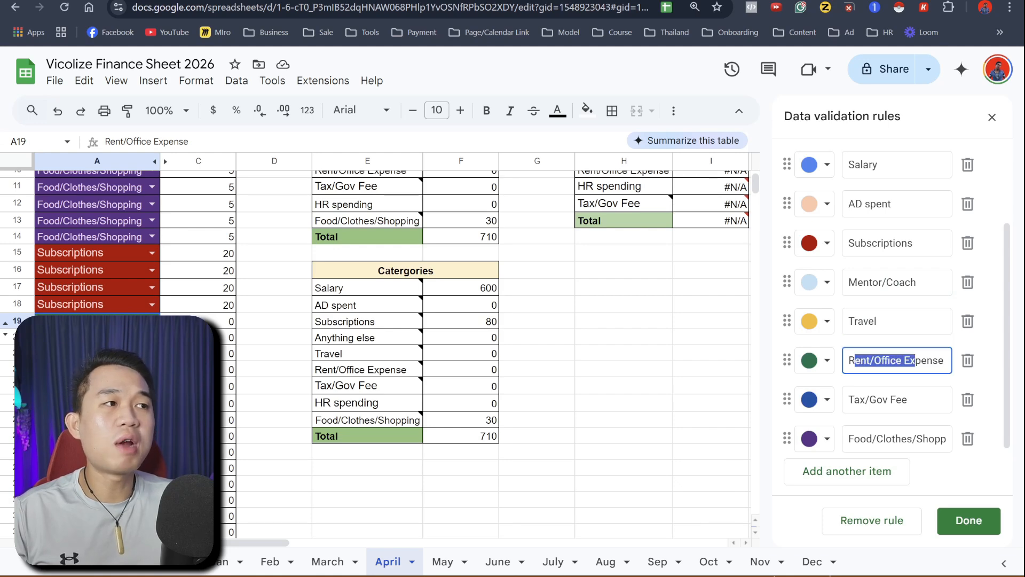
{"action": "left_click_drag", "start_coordinate": [869, 400], "coordinate": [908, 399]}
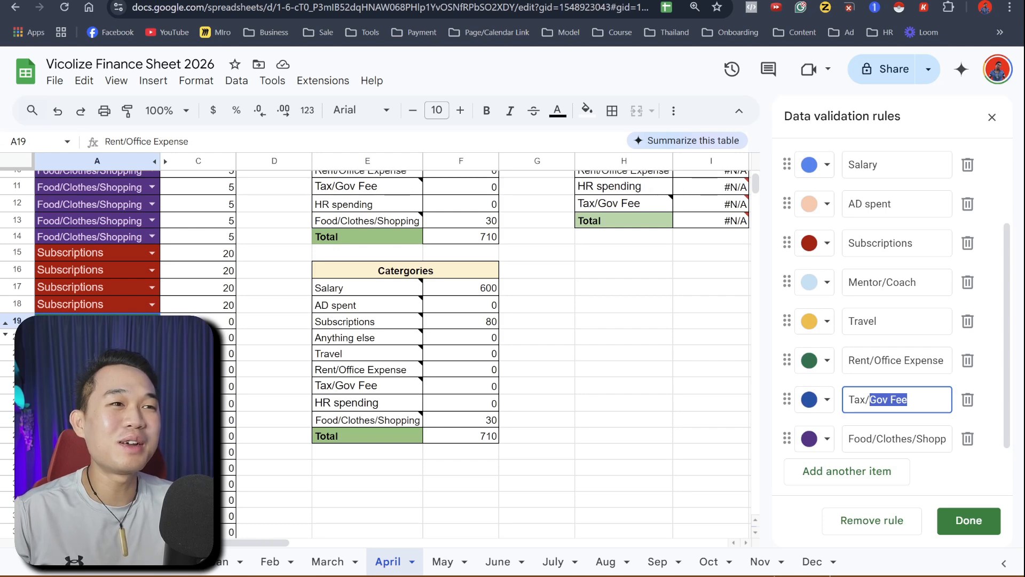
{"action": "left_click_drag", "start_coordinate": [849, 439], "coordinate": [949, 439]}
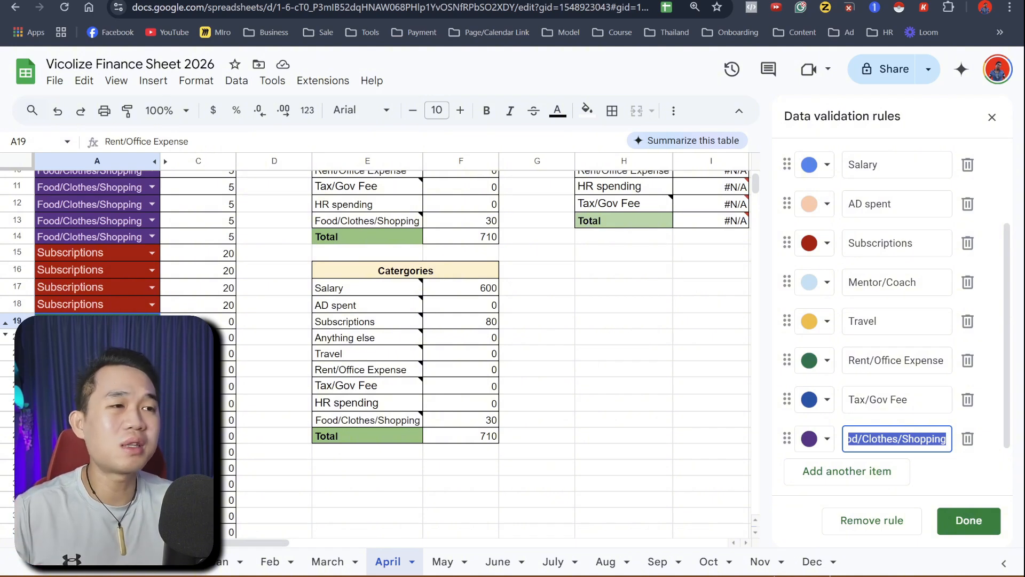
{"action": "key", "text": "Return"}
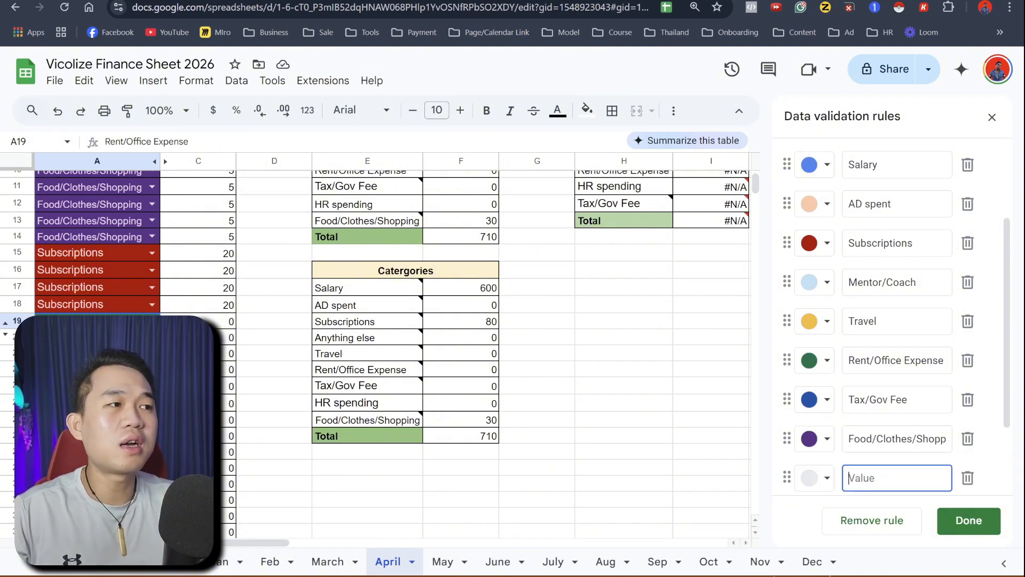
{"action": "key", "text": "BackSpace"}
{"action": "left_click", "coordinate": [537, 386]}
{"action": "left_click", "coordinate": [624, 337]}
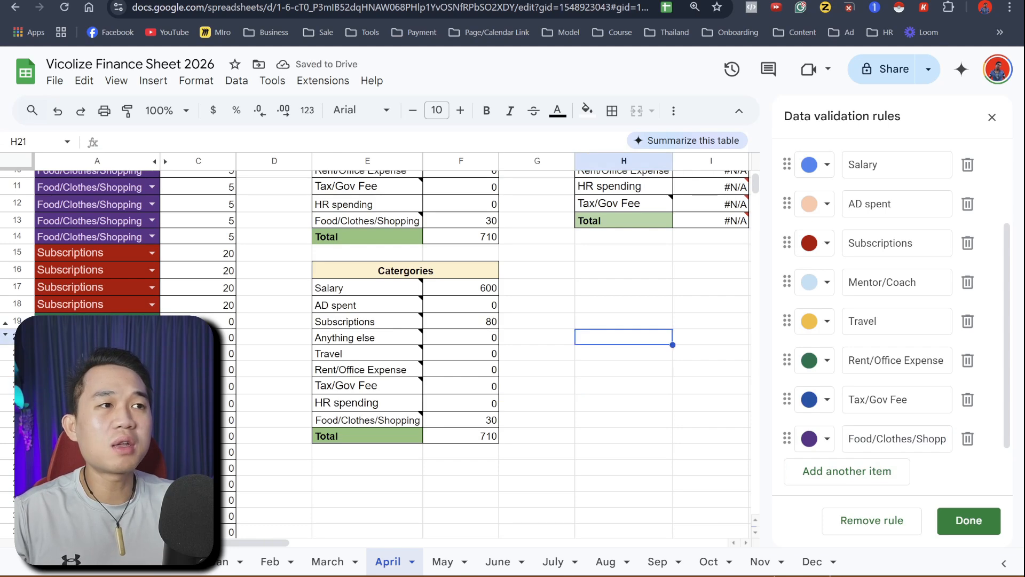
{"action": "left_click", "coordinate": [991, 116]}
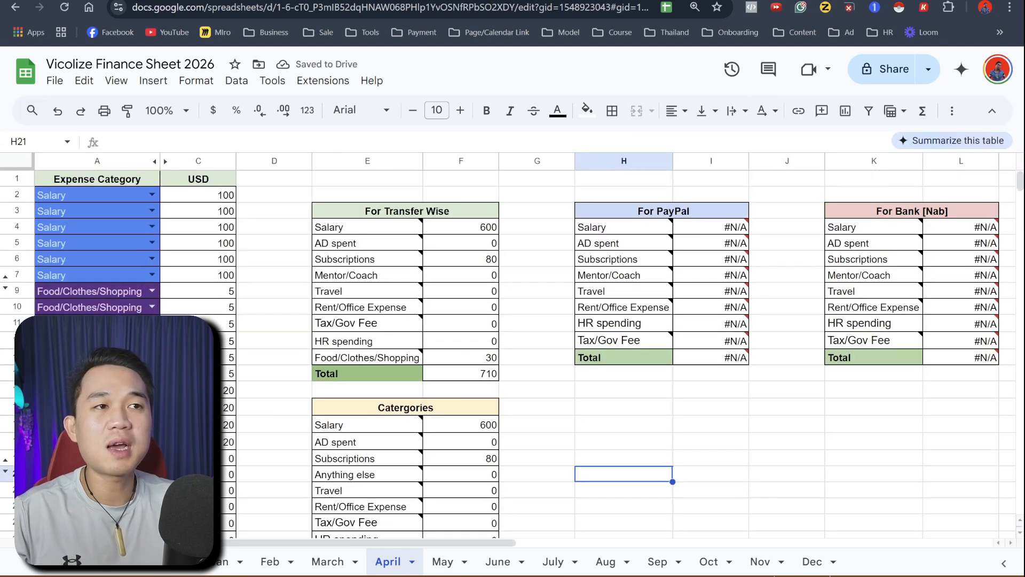
Set the USD amount of the Rent/Office Expense row, cell C19, to 15.
{"action": "left_click", "coordinate": [198, 322]}
{"action": "double_click", "coordinate": [198, 322]}
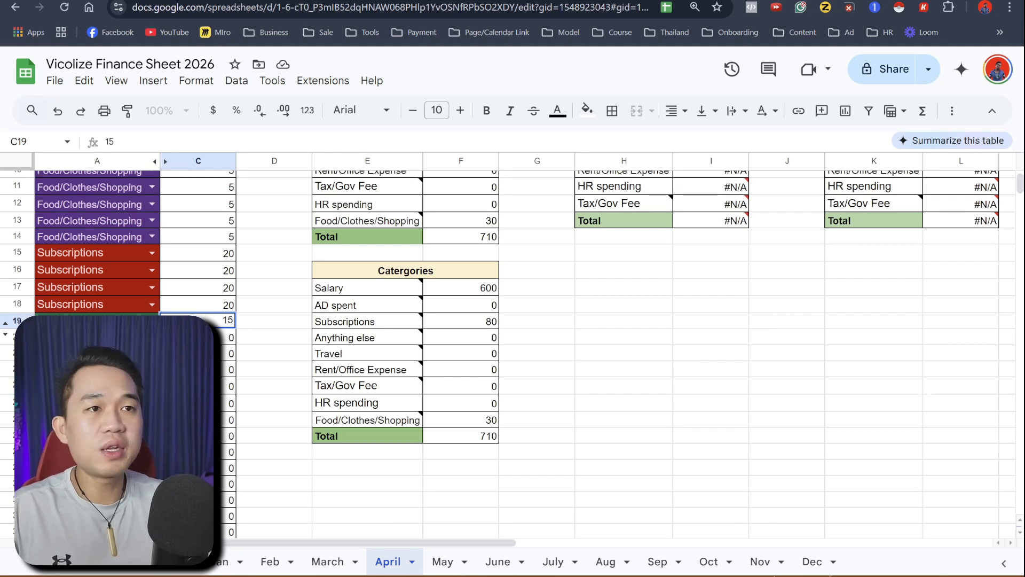
{"action": "type", "text": "15"}
In row 21, enter 200 as the USD amount and change the expense category to Tax/Gov Fee.
{"action": "left_click", "coordinate": [152, 337]}
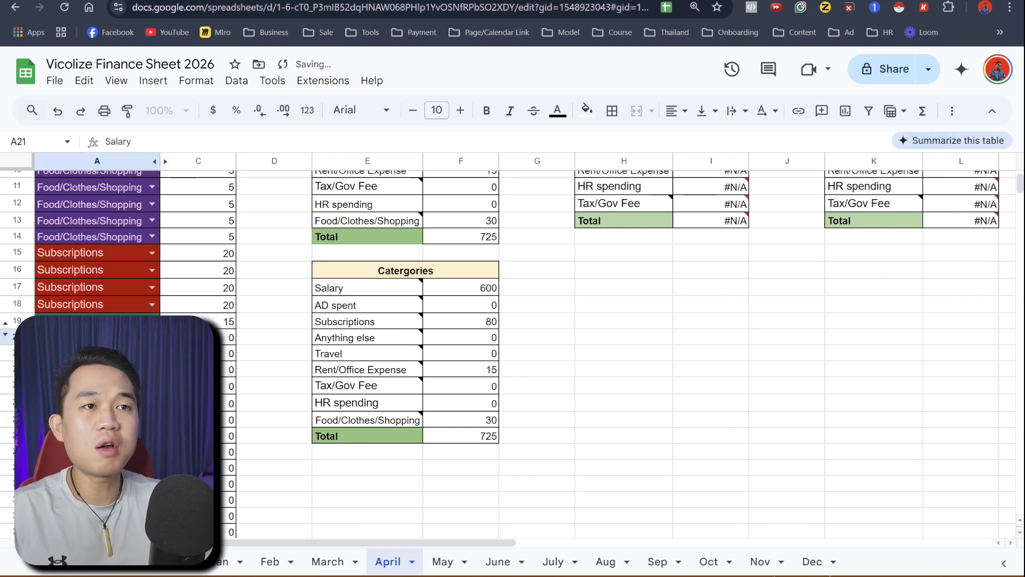
{"action": "left_click", "coordinate": [198, 403]}
{"action": "left_click", "coordinate": [198, 337]}
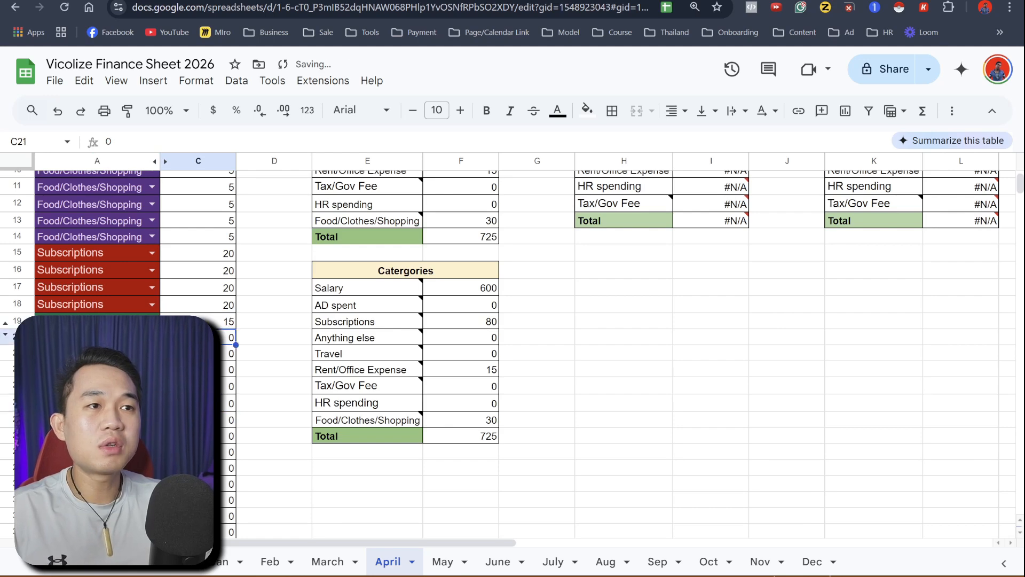
{"action": "type", "text": "200"}
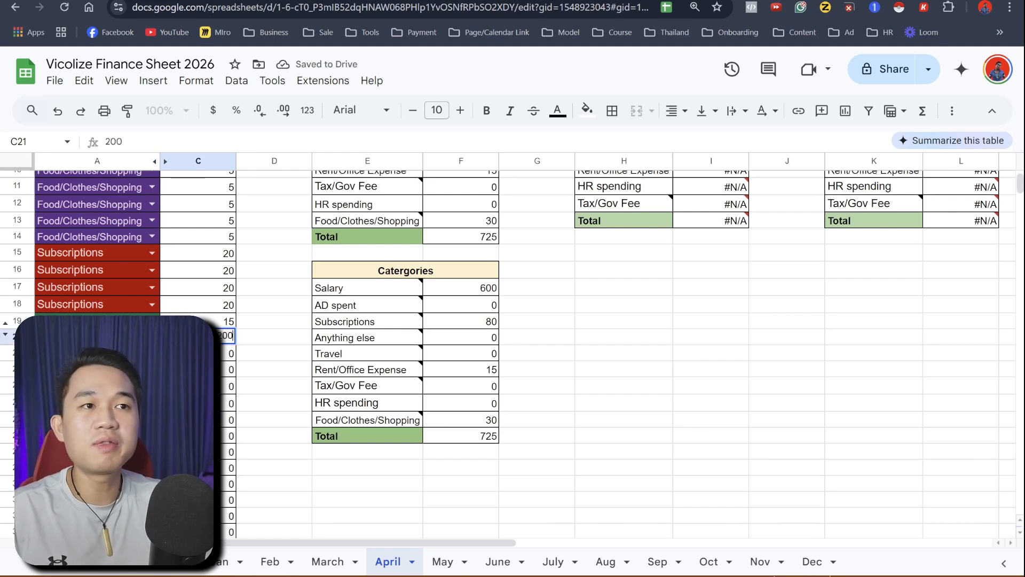
{"action": "left_click", "coordinate": [107, 338]}
{"action": "left_click", "coordinate": [96, 460]}
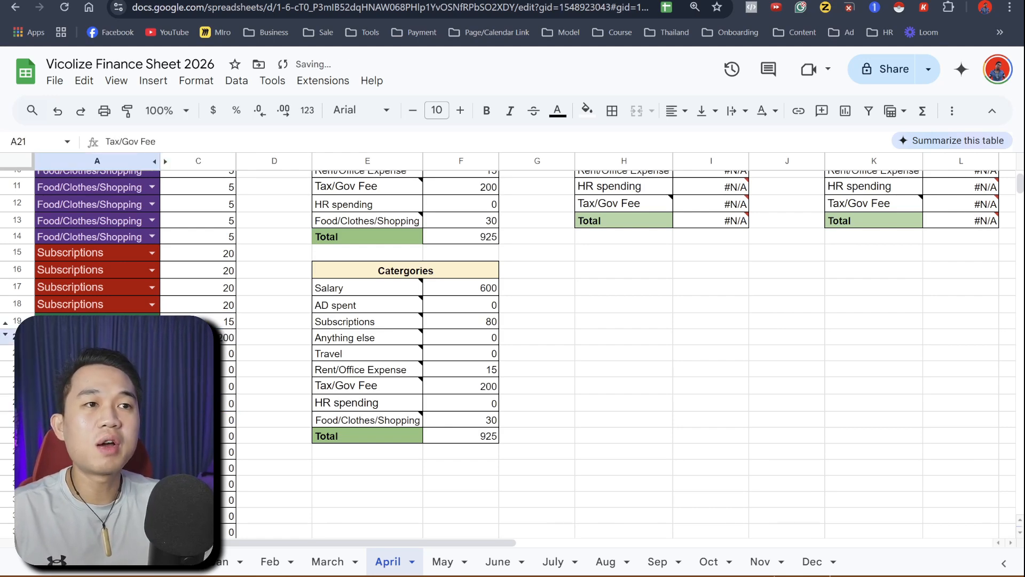
Review the April category totals, and on the yearly overview sheet examine the Income VS Expense and Total Expenses charts against the monthly table.
{"action": "scroll", "coordinate": [106, 454], "scroll_direction": "up", "scroll_amount": 2}
{"action": "scroll", "coordinate": [107, 454], "scroll_direction": "down", "scroll_amount": 2}
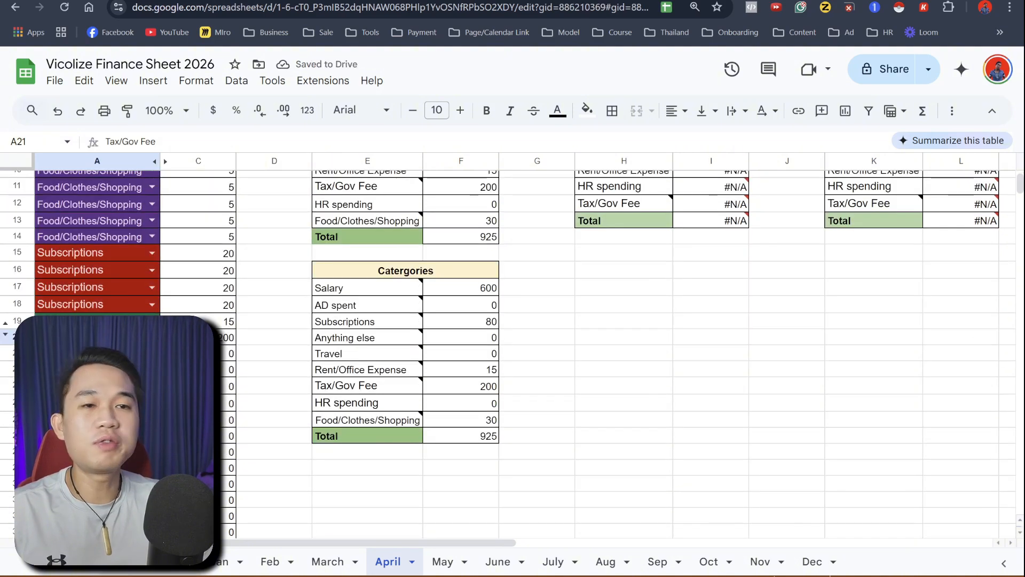
{"action": "left_click", "coordinate": [155, 561]}
{"action": "scroll", "coordinate": [160, 454], "scroll_direction": "up", "scroll_amount": 4}
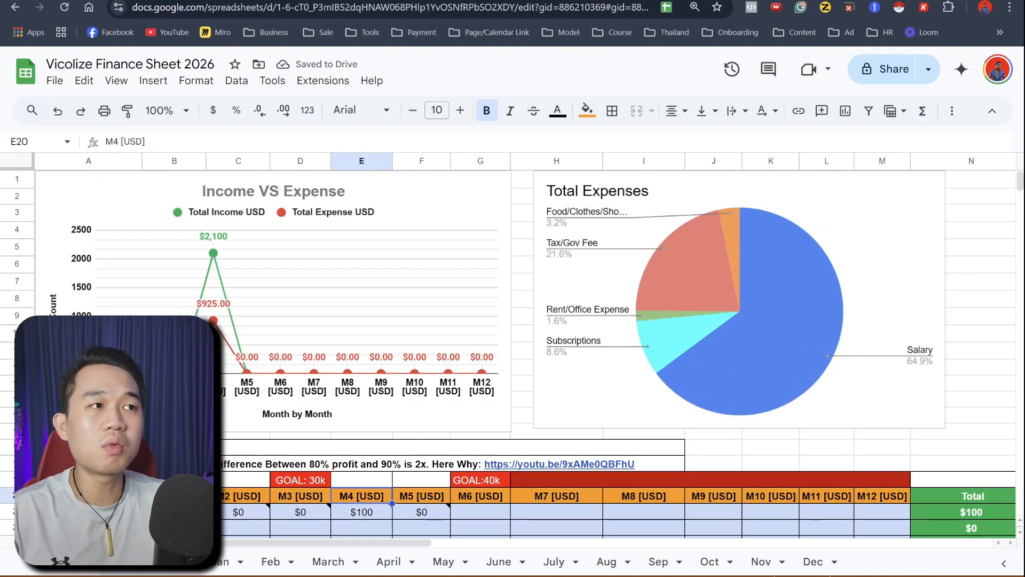
{"action": "scroll", "coordinate": [512, 352], "scroll_direction": "down", "scroll_amount": 3}
{"action": "scroll", "coordinate": [512, 352], "scroll_direction": "up", "scroll_amount": 3}
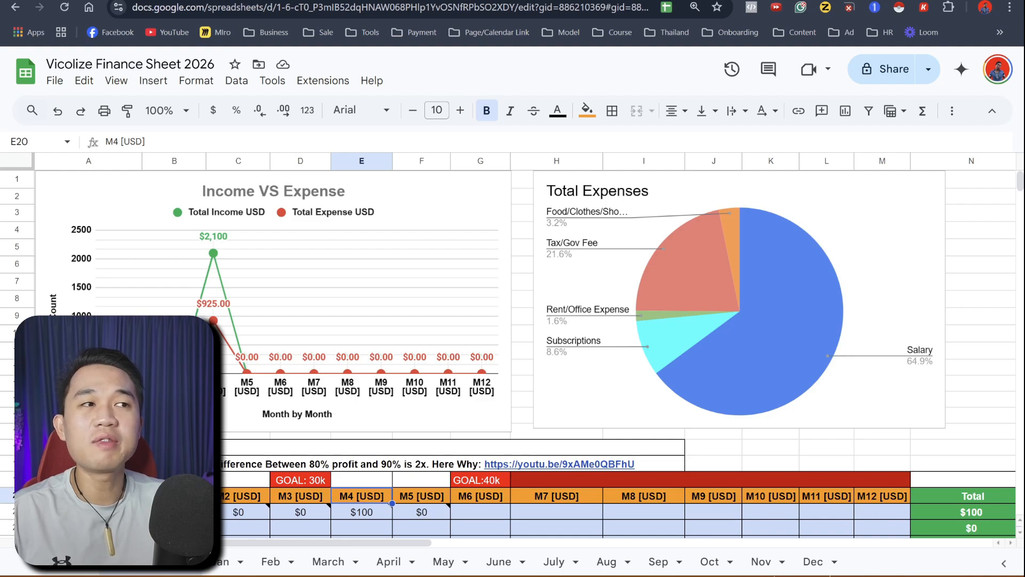
{"action": "scroll", "coordinate": [513, 352], "scroll_direction": "down", "scroll_amount": 3}
{"action": "scroll", "coordinate": [512, 353], "scroll_direction": "up", "scroll_amount": 3}
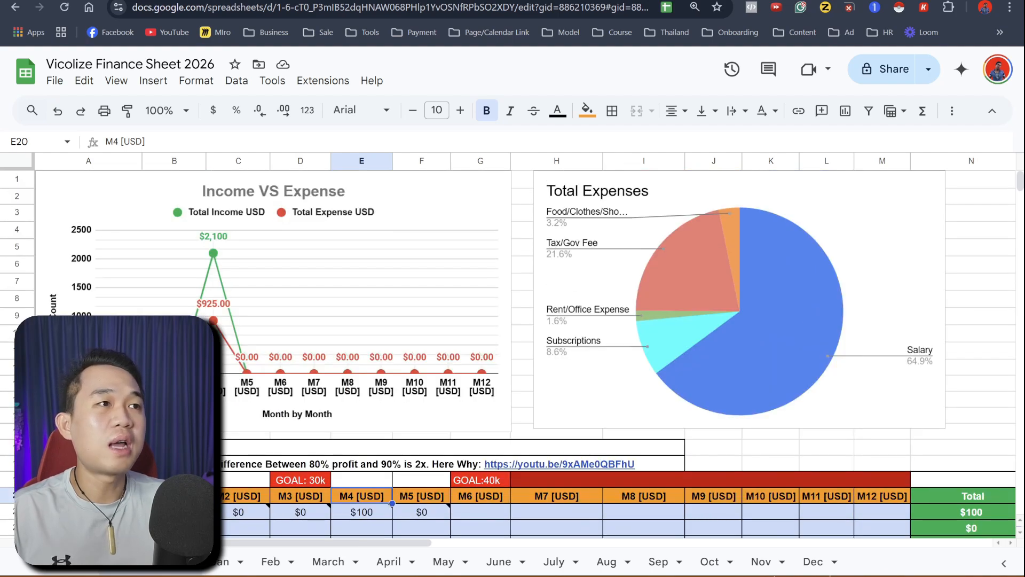
{"action": "scroll", "coordinate": [512, 352], "scroll_direction": "down", "scroll_amount": 10}
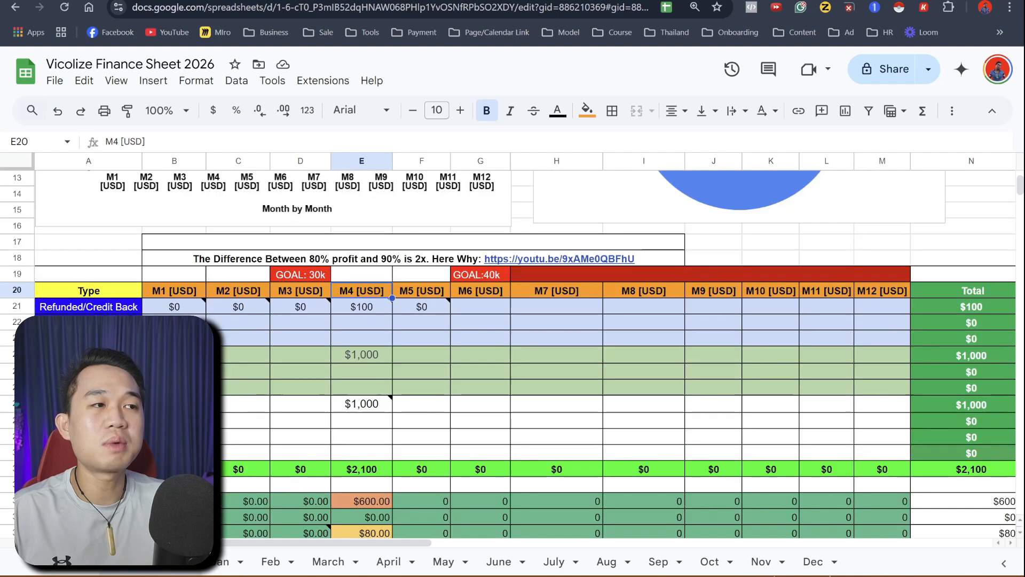
{"action": "scroll", "coordinate": [512, 352], "scroll_direction": "up", "scroll_amount": 10}
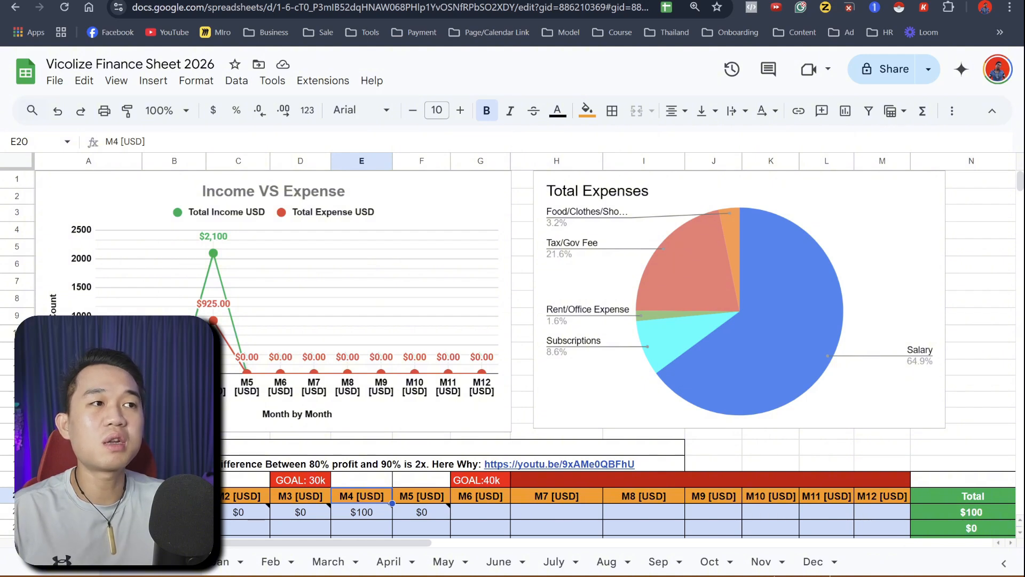
{"action": "left_click", "coordinate": [738, 299]}
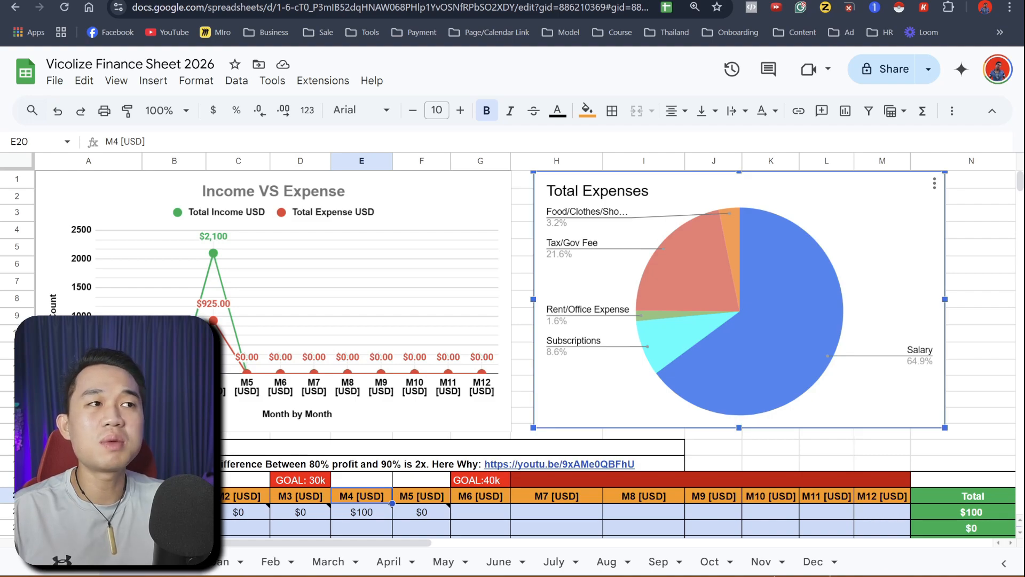
Examine the April-linked formulas behind the M4 Salary and Subscriptions expenses in cells E33 and E35.
{"action": "scroll", "coordinate": [513, 321], "scroll_direction": "down", "scroll_amount": 10}
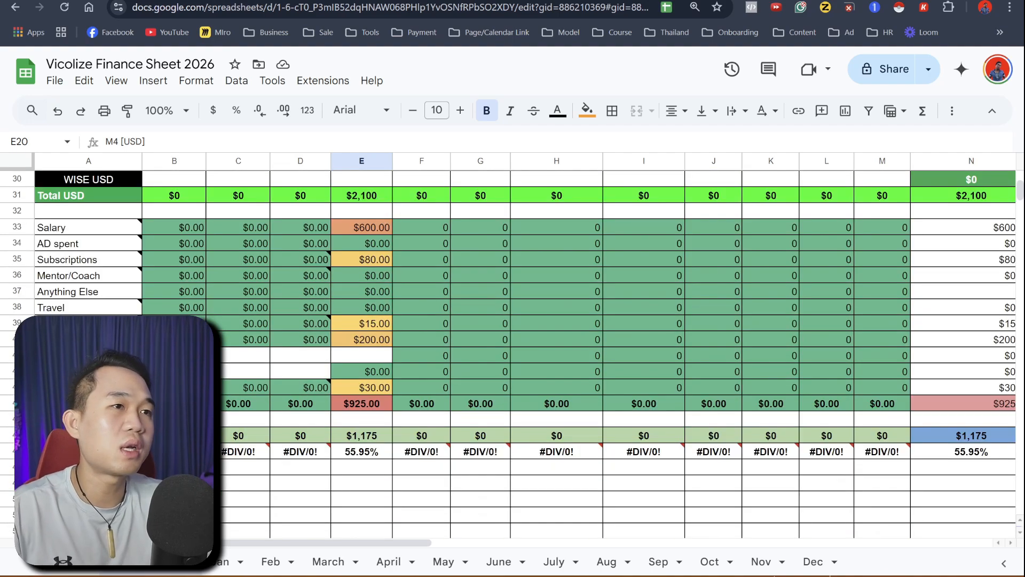
{"action": "left_click", "coordinate": [362, 227]}
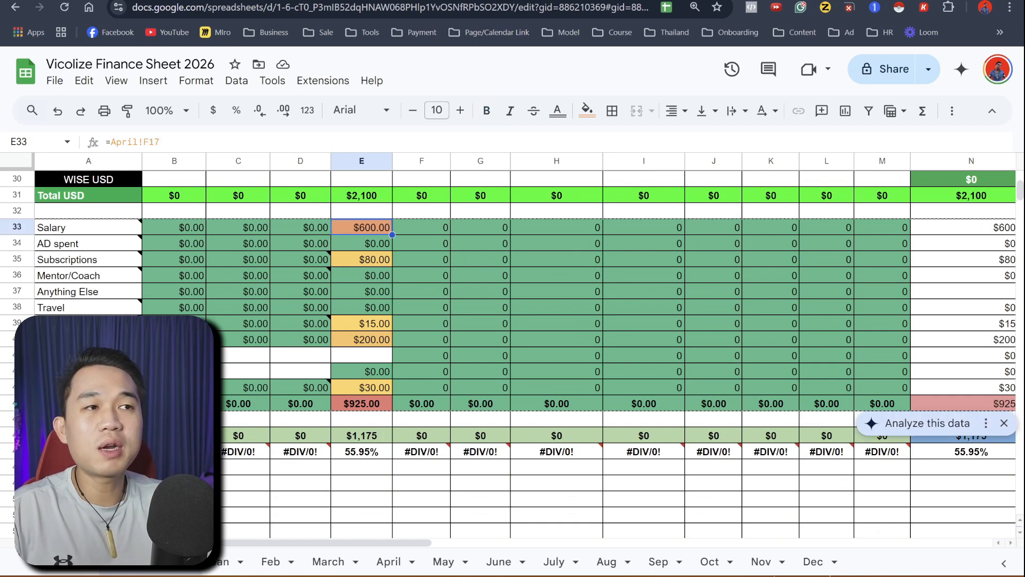
{"action": "left_click", "coordinate": [361, 259]}
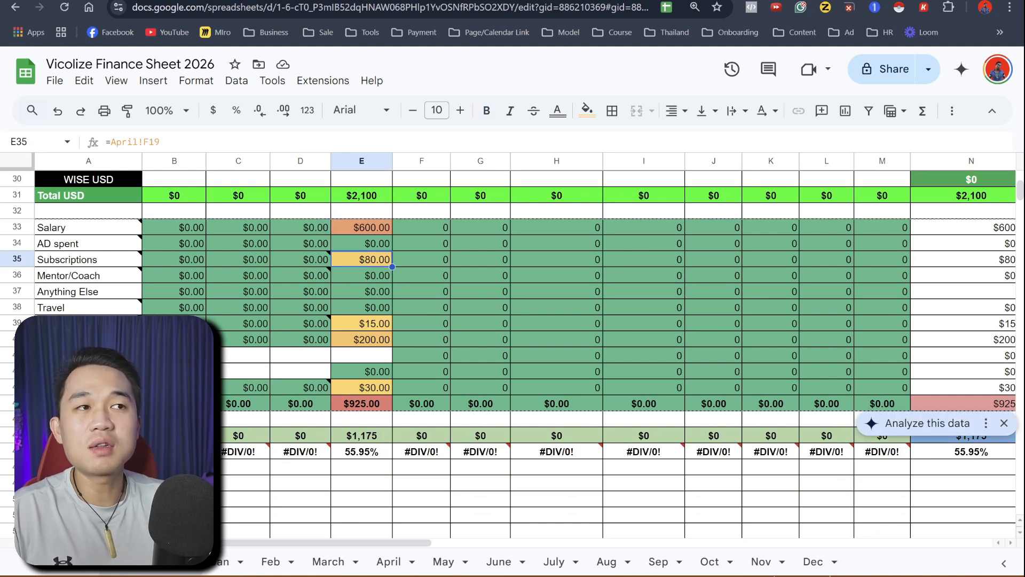
{"action": "left_click", "coordinate": [361, 227]}
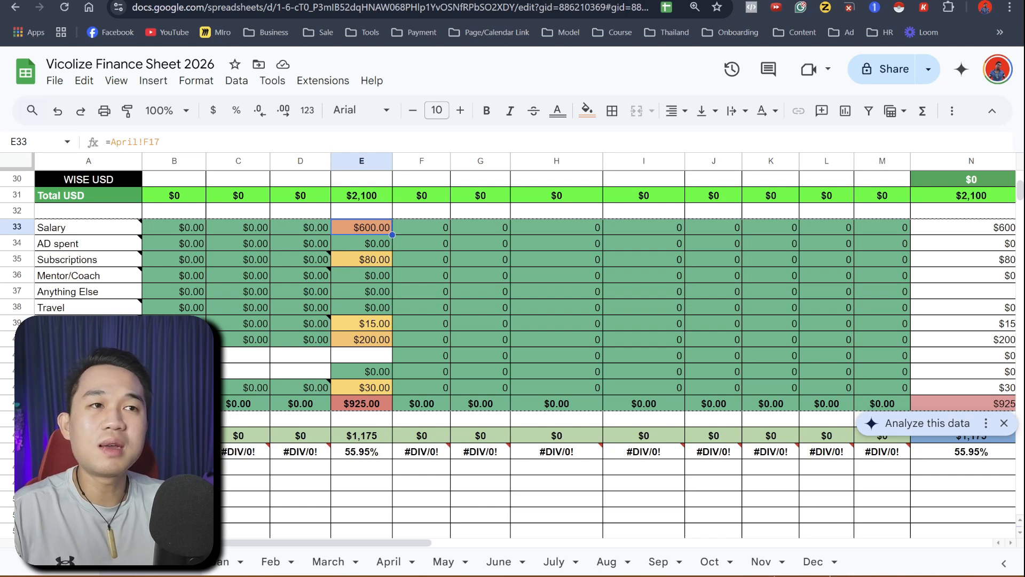
{"action": "left_click", "coordinate": [361, 259]}
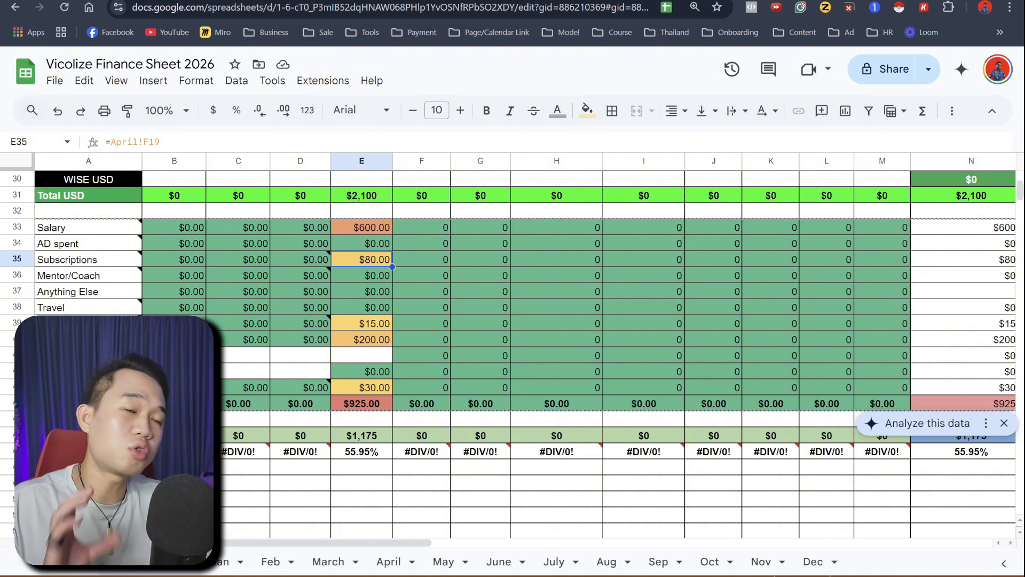
Inspect the M4 Gross Profit Margin formula in E47 and the Total USD formula in E31 against the expense and profit rows.
{"action": "scroll", "coordinate": [526, 352], "scroll_direction": "down", "scroll_amount": 1}
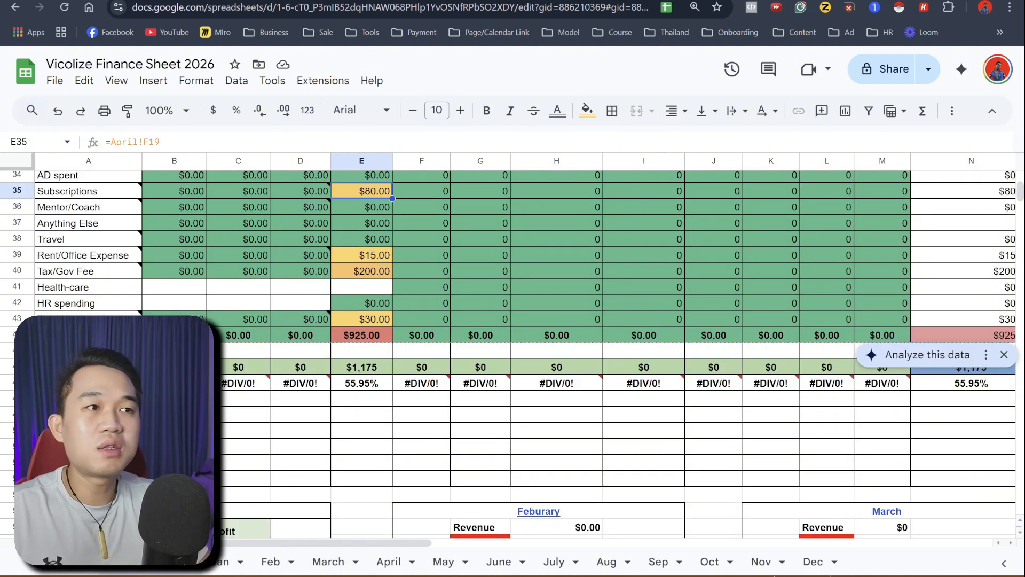
{"action": "left_click", "coordinate": [361, 384]}
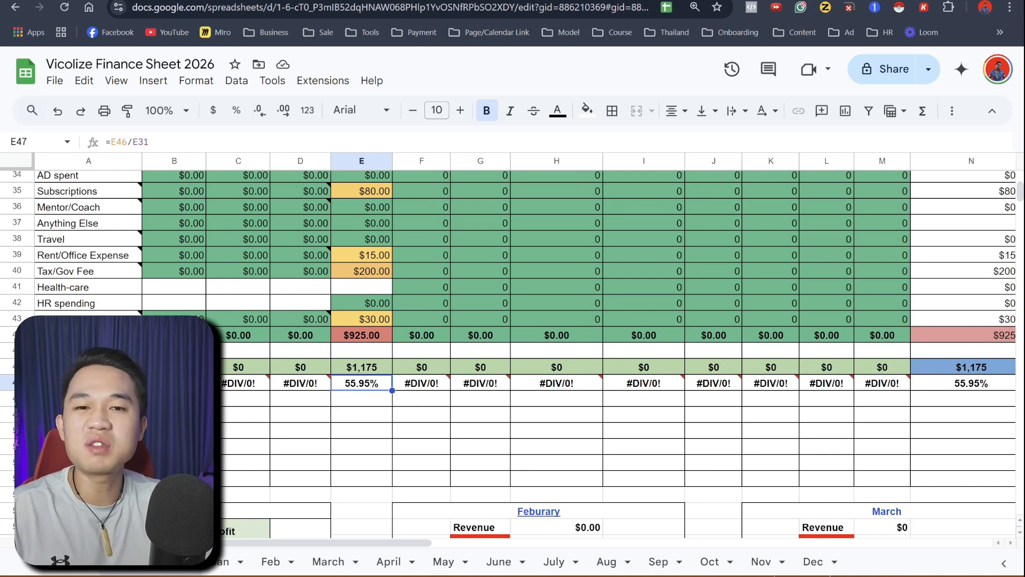
{"action": "scroll", "coordinate": [534, 320], "scroll_direction": "up", "scroll_amount": 2}
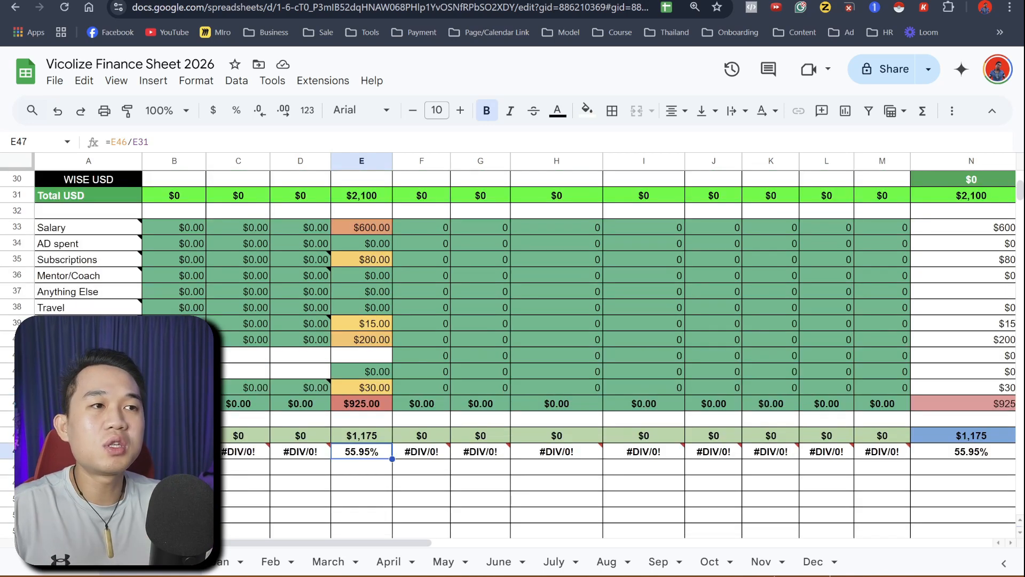
{"action": "scroll", "coordinate": [534, 321], "scroll_direction": "up", "scroll_amount": 2}
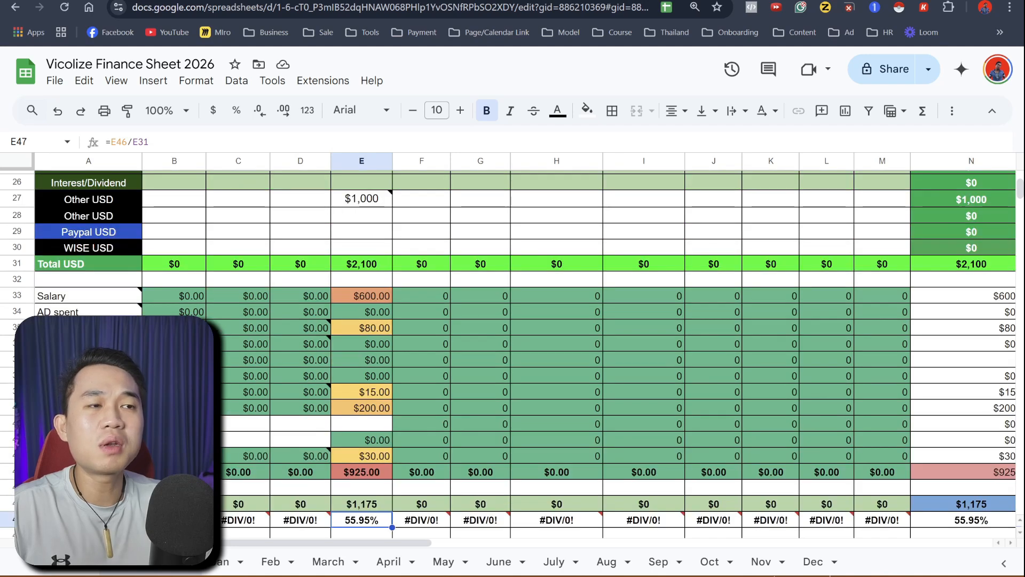
{"action": "left_click", "coordinate": [362, 264]}
{"action": "scroll", "coordinate": [361, 320], "scroll_direction": "down", "scroll_amount": 3}
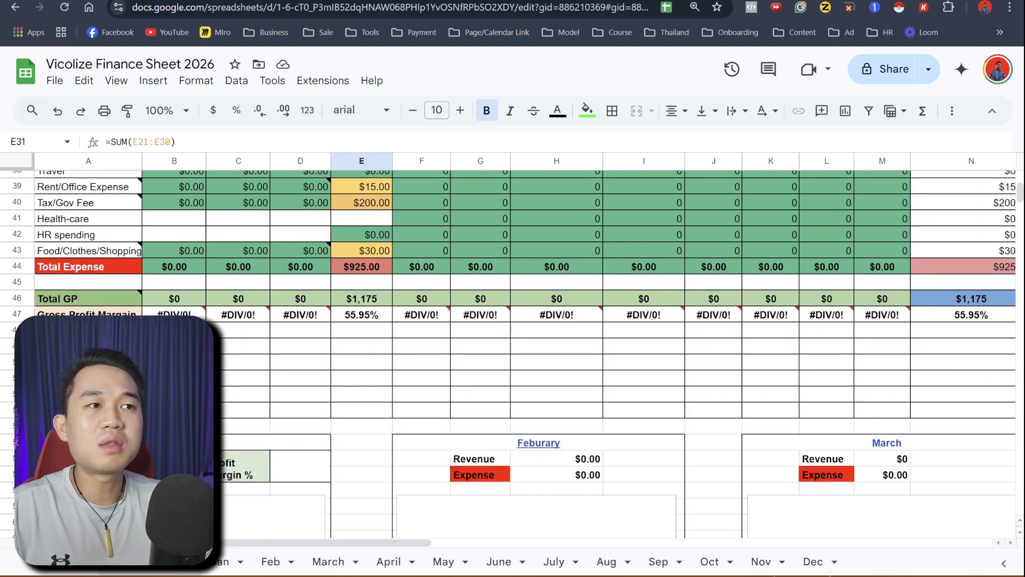
{"action": "scroll", "coordinate": [533, 321], "scroll_direction": "up", "scroll_amount": 3}
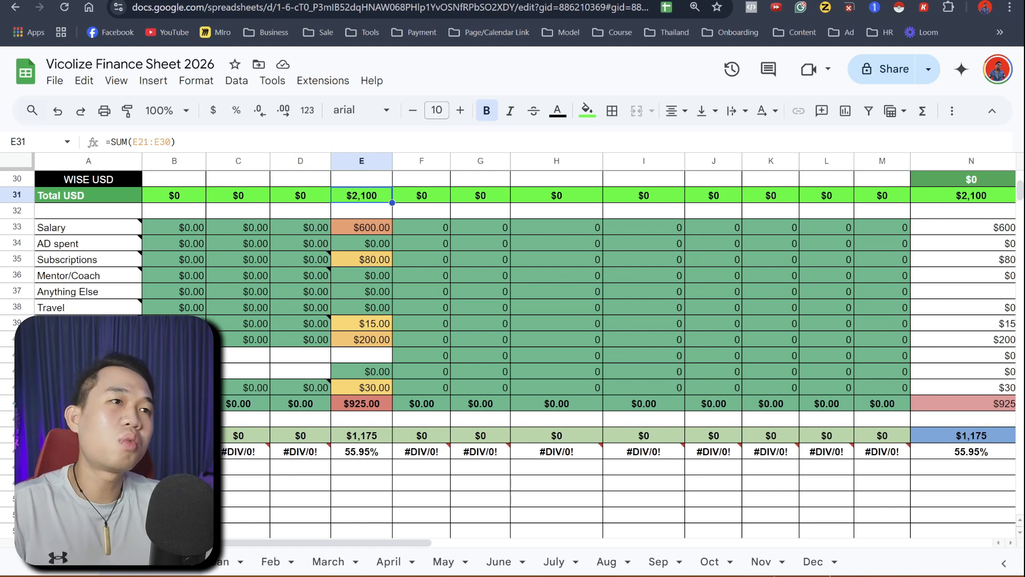
Examine the monthly summary blocks, including April's revenue, expense and pie chart, and compare them with the yearly overview charts.
{"action": "scroll", "coordinate": [513, 352], "scroll_direction": "down", "scroll_amount": 12}
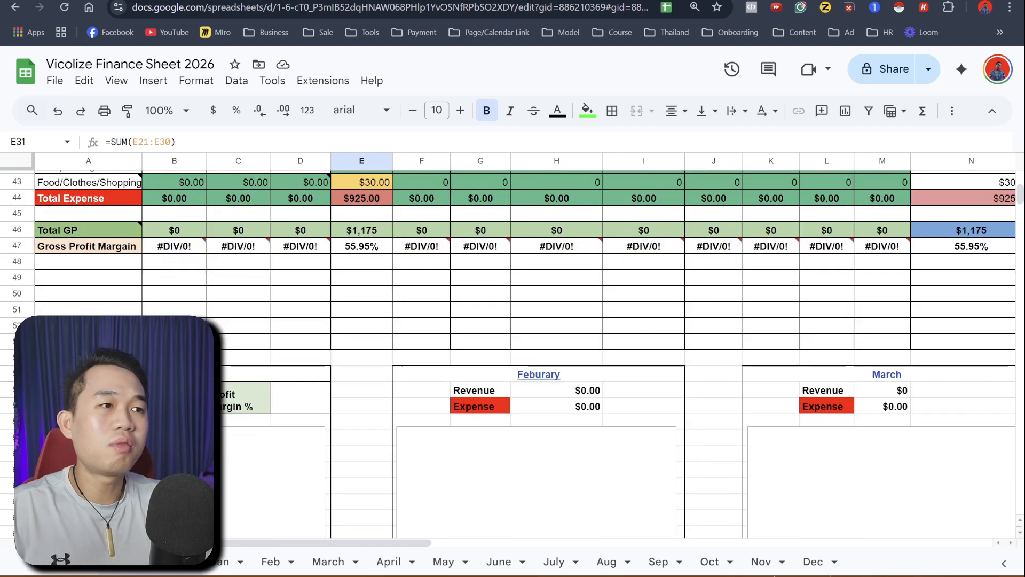
{"action": "scroll", "coordinate": [512, 352], "scroll_direction": "down", "scroll_amount": 4}
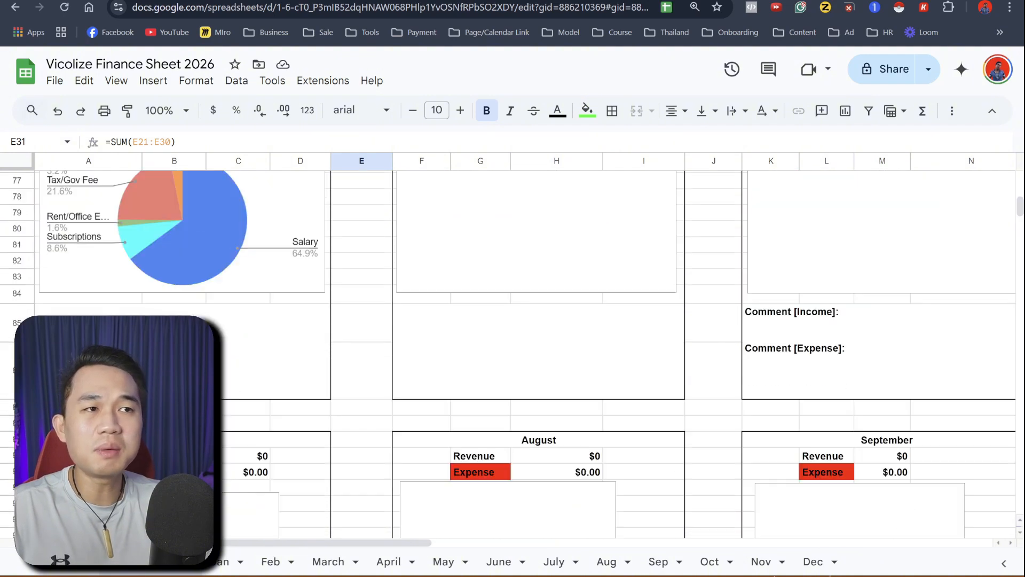
{"action": "scroll", "coordinate": [512, 352], "scroll_direction": "up", "scroll_amount": 4}
{"action": "scroll", "coordinate": [512, 352], "scroll_direction": "down", "scroll_amount": 3}
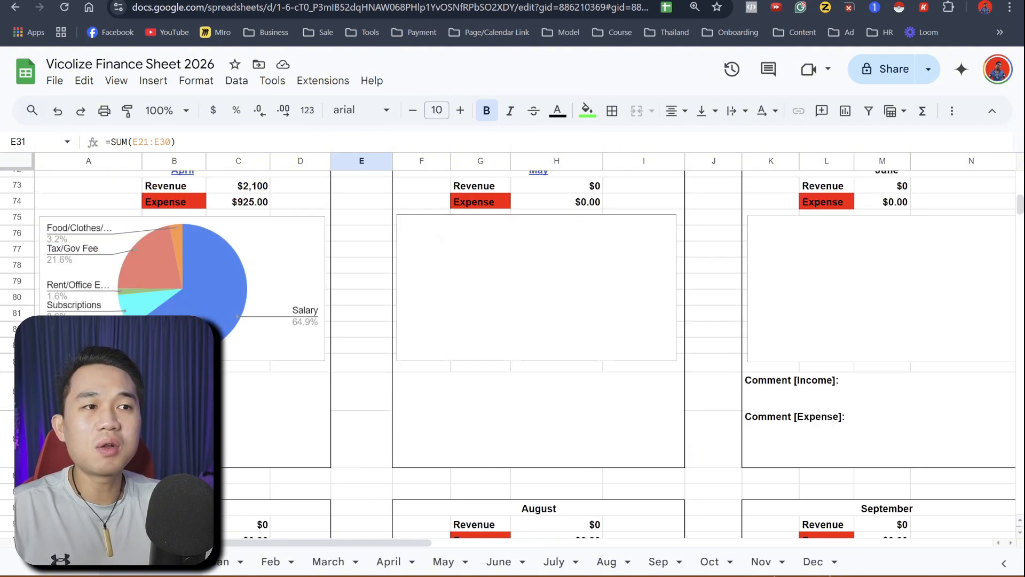
{"action": "scroll", "coordinate": [512, 352], "scroll_direction": "up", "scroll_amount": 1}
{"action": "scroll", "coordinate": [513, 352], "scroll_direction": "up", "scroll_amount": 20}
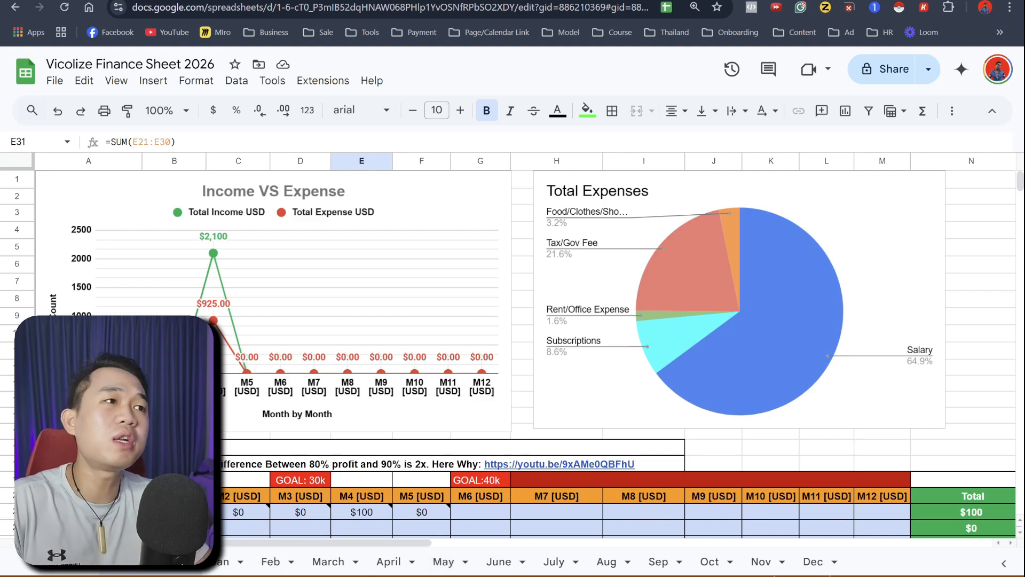
{"action": "scroll", "coordinate": [512, 352], "scroll_direction": "down", "scroll_amount": 15}
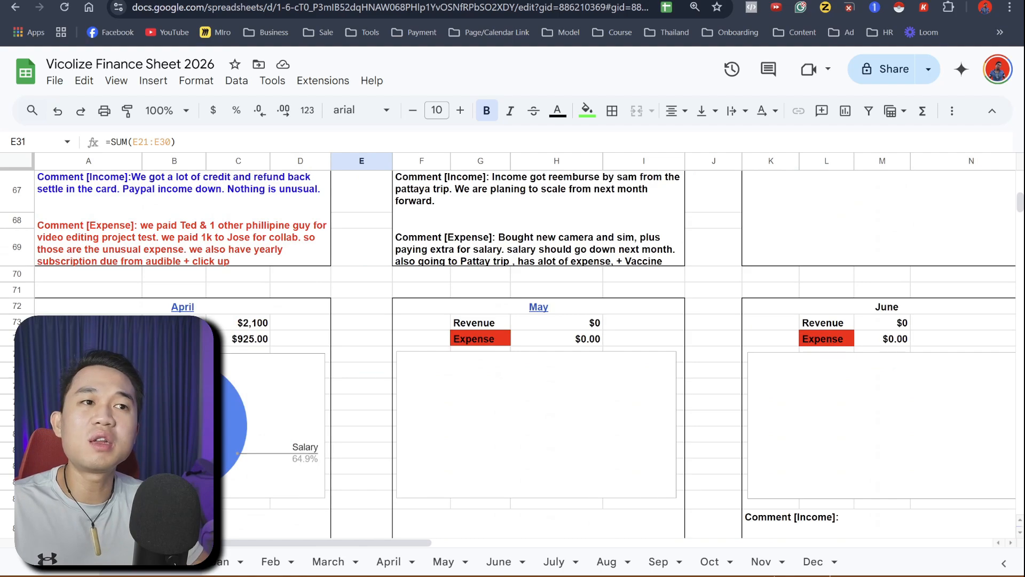
{"action": "scroll", "coordinate": [512, 352], "scroll_direction": "down", "scroll_amount": 4}
{"action": "scroll", "coordinate": [512, 352], "scroll_direction": "up", "scroll_amount": 9}
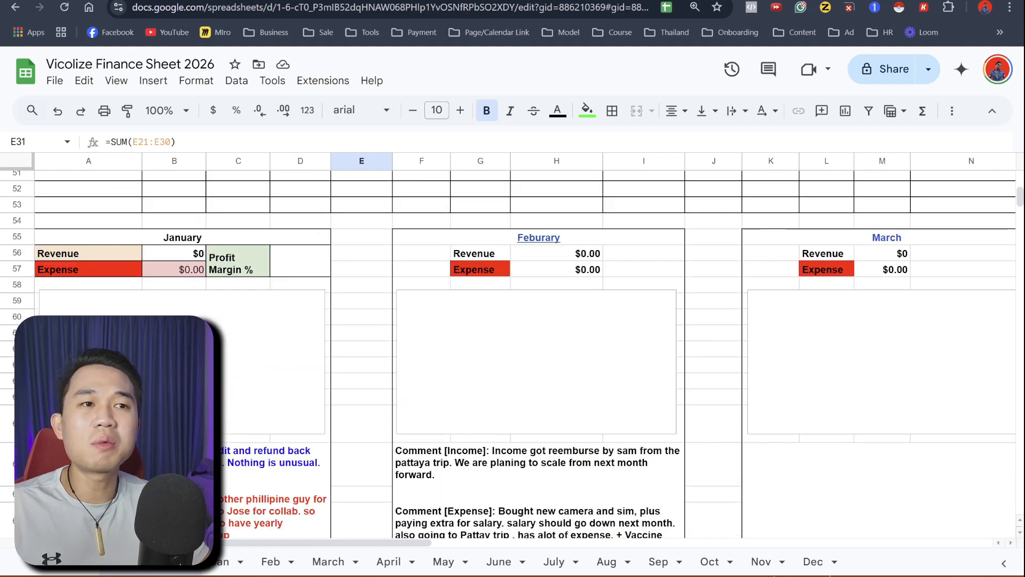
Open January's comment cell, highlight its income and expense comments for reading, and leave the cell without changing the text.
{"action": "left_click", "coordinate": [224, 485]}
{"action": "double_click", "coordinate": [183, 486]}
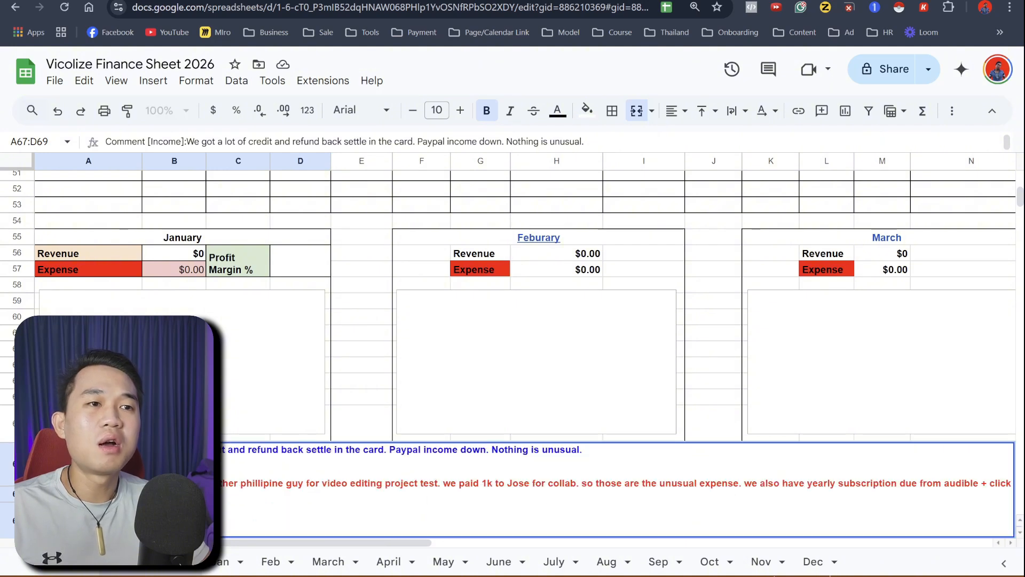
{"action": "triple_click", "coordinate": [406, 450]}
{"action": "left_click", "coordinate": [481, 466]}
{"action": "triple_click", "coordinate": [480, 483]}
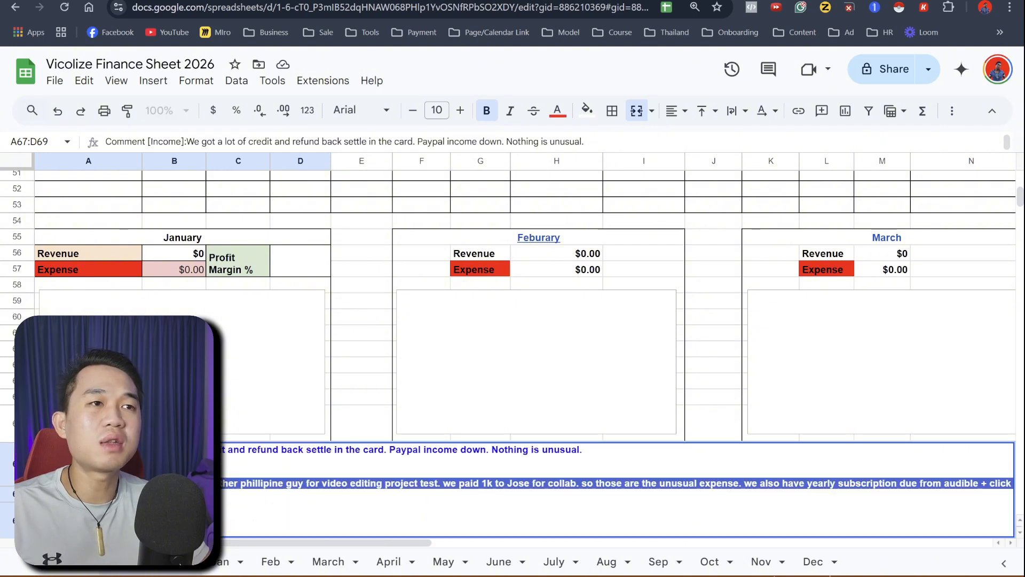
{"action": "left_click", "coordinate": [273, 366]}
{"action": "left_click", "coordinate": [469, 368]}
{"action": "left_click_drag", "start_coordinate": [363, 366], "coordinate": [363, 380]}
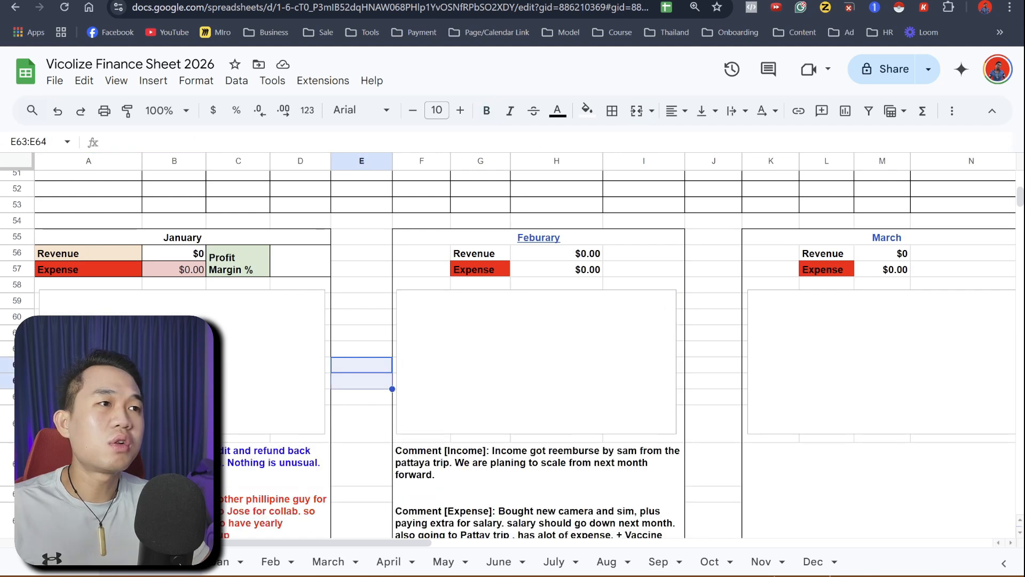
Open the comment cell A85:D86 beneath April's expense pie chart and close it without entering a comment.
{"action": "scroll", "coordinate": [513, 352], "scroll_direction": "down", "scroll_amount": 3}
{"action": "scroll", "coordinate": [513, 352], "scroll_direction": "down", "scroll_amount": 3}
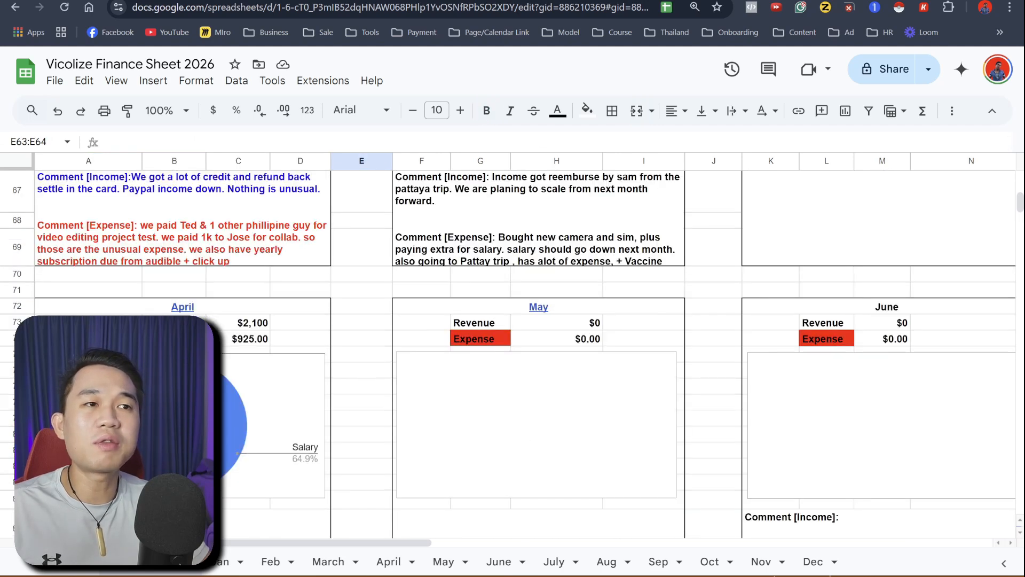
{"action": "scroll", "coordinate": [513, 352], "scroll_direction": "down", "scroll_amount": 3}
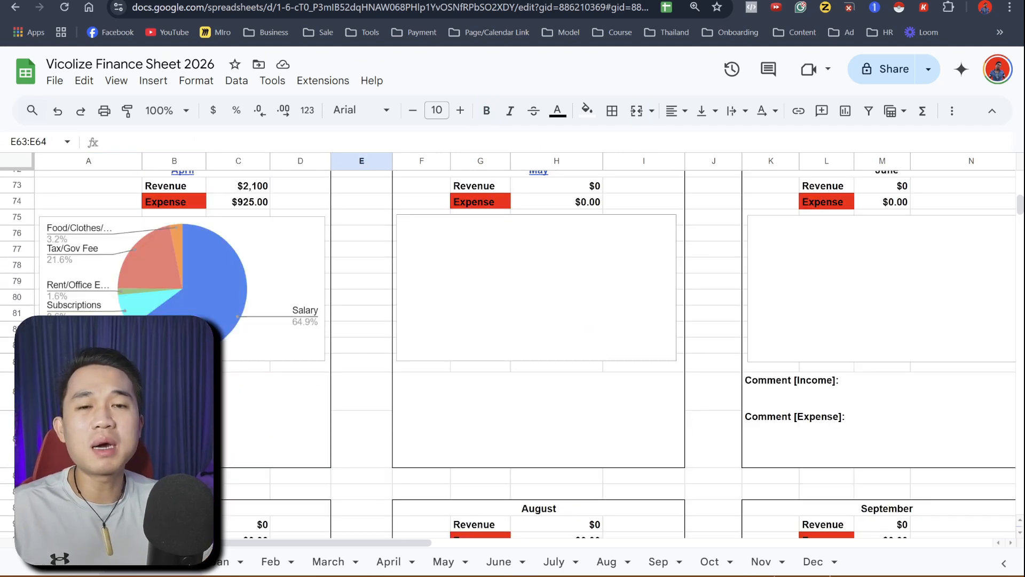
{"action": "double_click", "coordinate": [256, 419]}
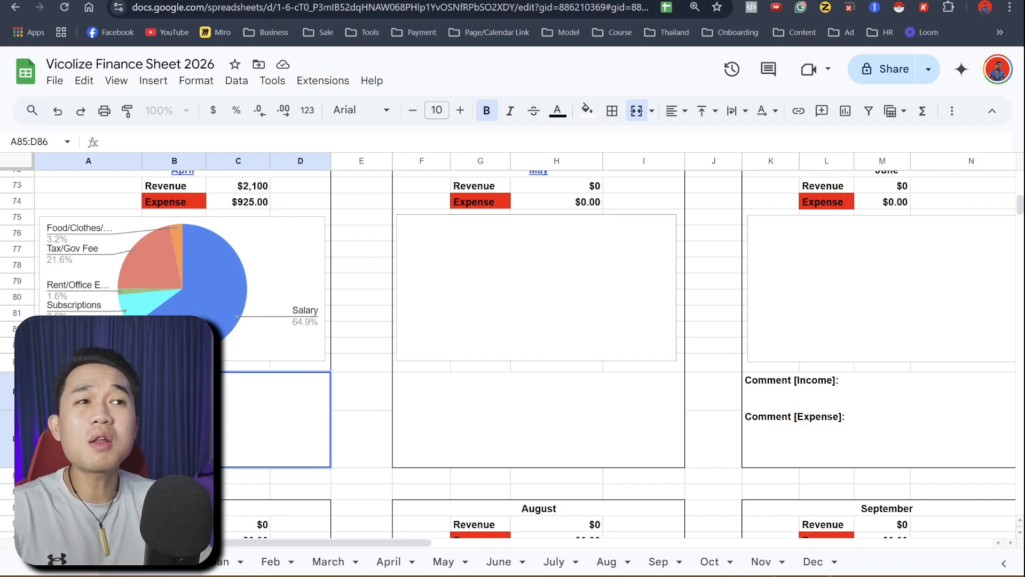
{"action": "scroll", "coordinate": [362, 323], "scroll_direction": "up", "scroll_amount": 1}
{"action": "scroll", "coordinate": [361, 323], "scroll_direction": "down", "scroll_amount": 2}
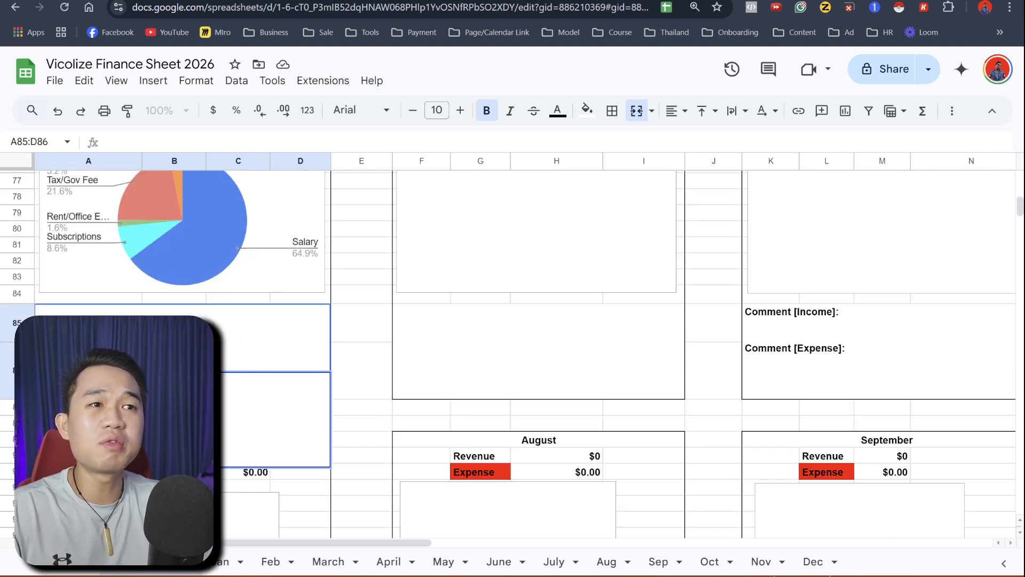
{"action": "left_click", "coordinate": [361, 322]}
{"action": "left_click", "coordinate": [275, 351]}
Return from the monthly summary blocks to the yearly income table and review it with the overview charts.
{"action": "scroll", "coordinate": [274, 351], "scroll_direction": "down", "scroll_amount": 3}
{"action": "scroll", "coordinate": [274, 351], "scroll_direction": "up", "scroll_amount": 13}
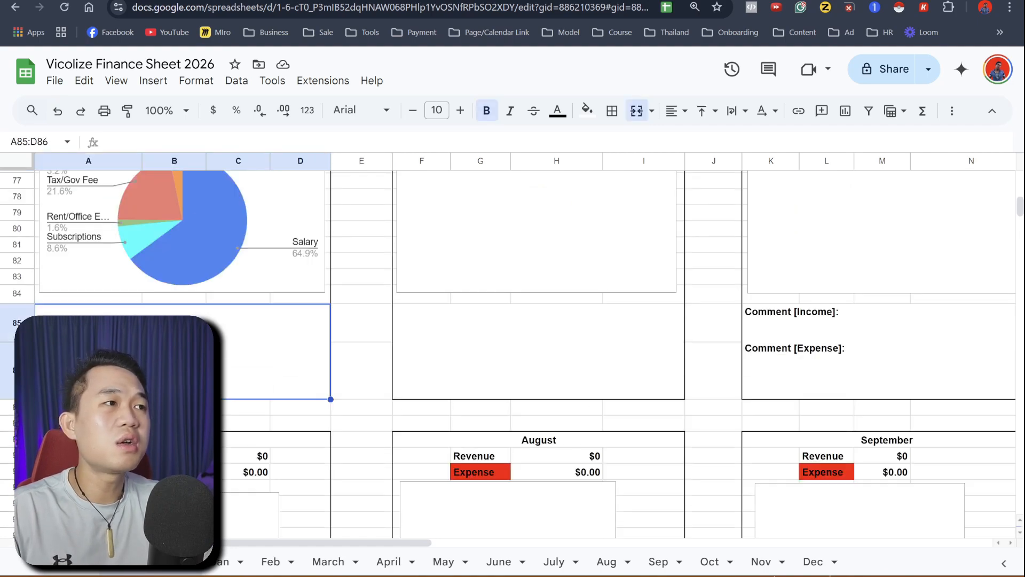
{"action": "scroll", "coordinate": [513, 352], "scroll_direction": "up", "scroll_amount": 10}
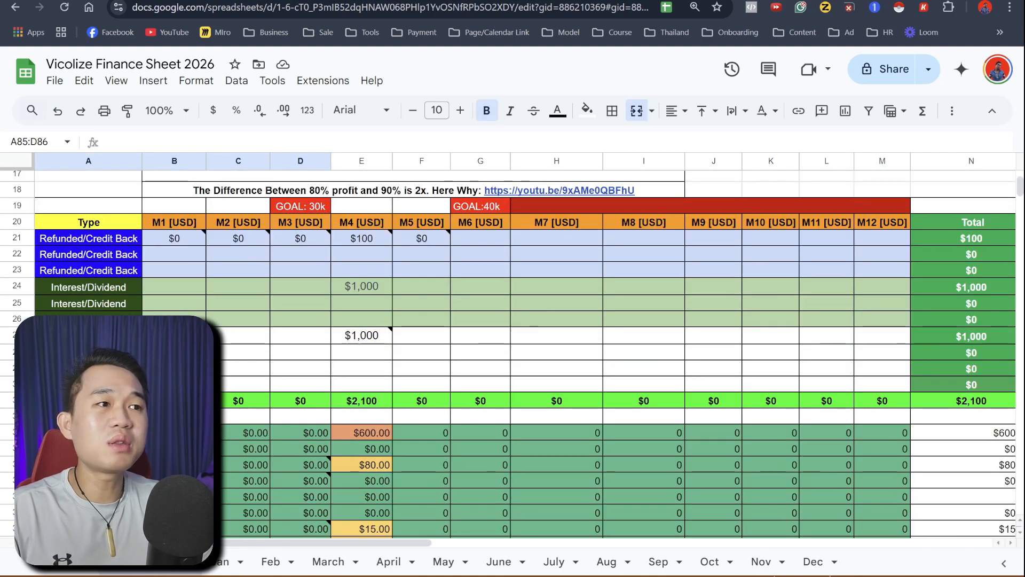
{"action": "scroll", "coordinate": [513, 352], "scroll_direction": "down", "scroll_amount": 3}
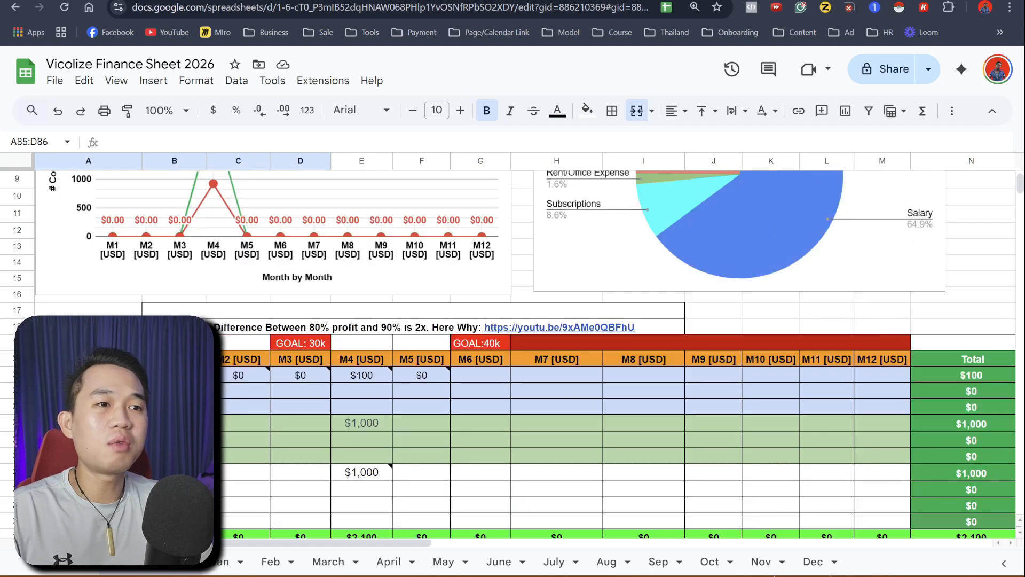